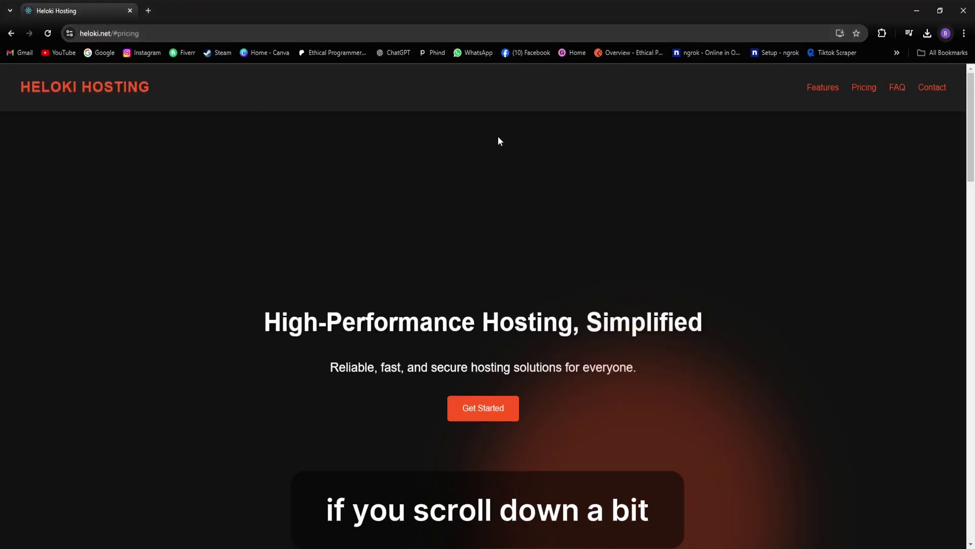
# Step: Scroll down to the Pricing section showing the Free $0, Pro $4.99 and Exclusive $19.99 plans
pyautogui.scroll(-7, 752, 176)
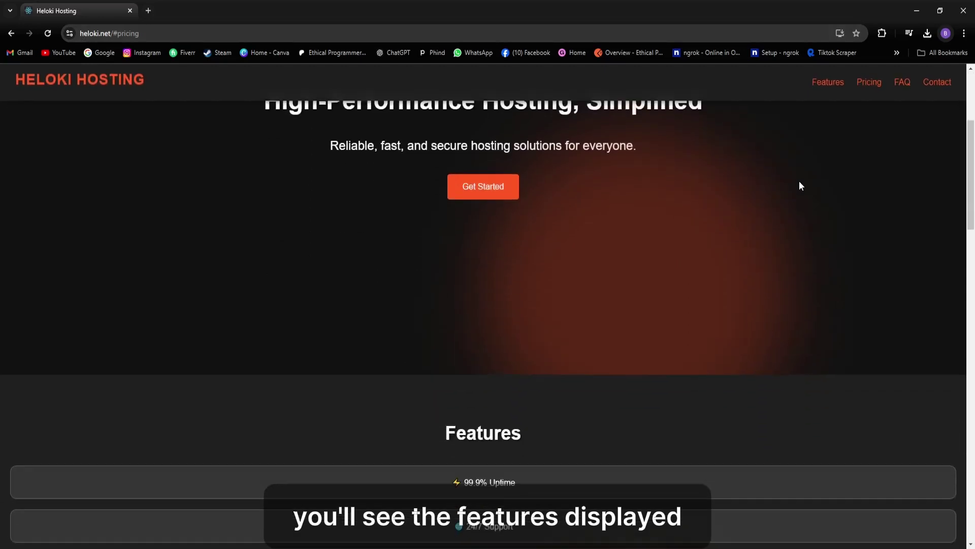
pyautogui.scroll(-2, 800, 183)
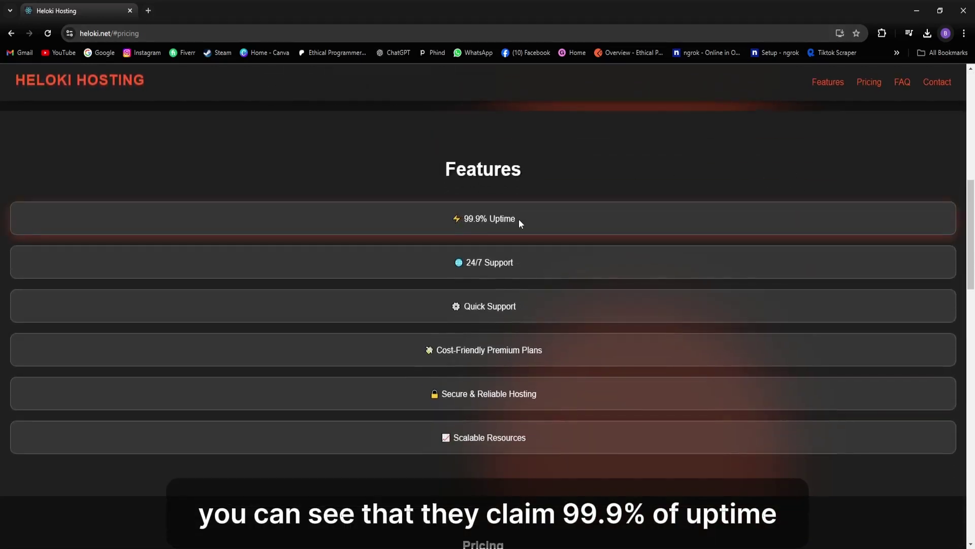
pyautogui.scroll(-1, 466, 268)
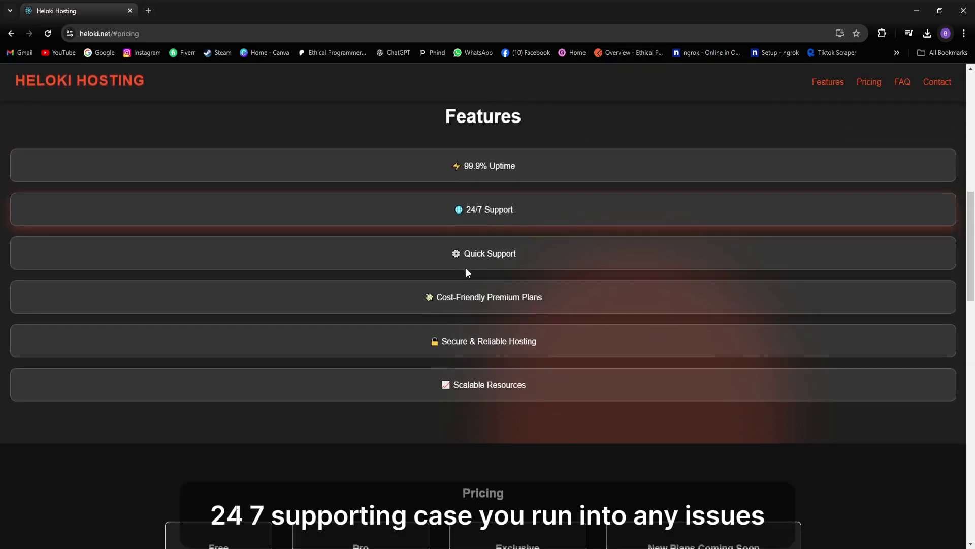
pyautogui.scroll(-1, 539, 260)
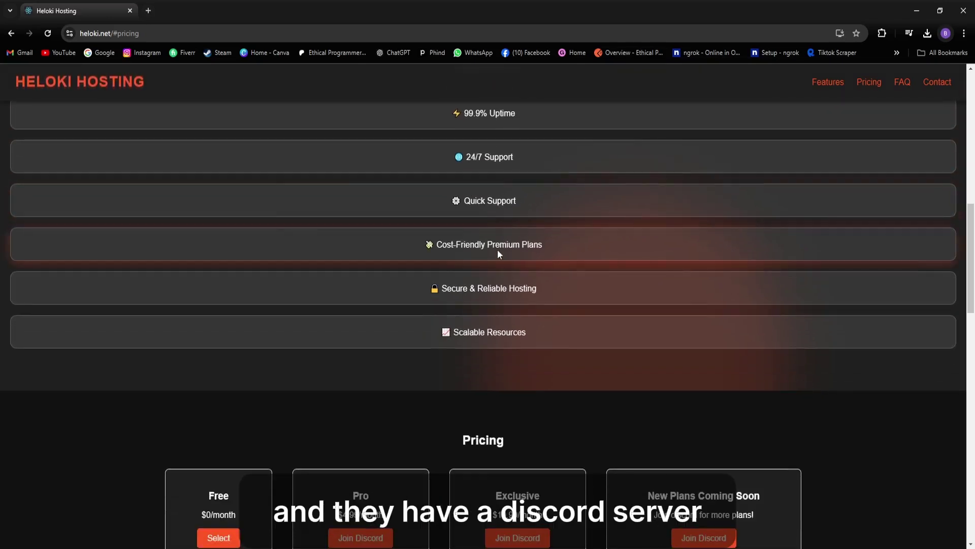
pyautogui.scroll(-1, 461, 252)
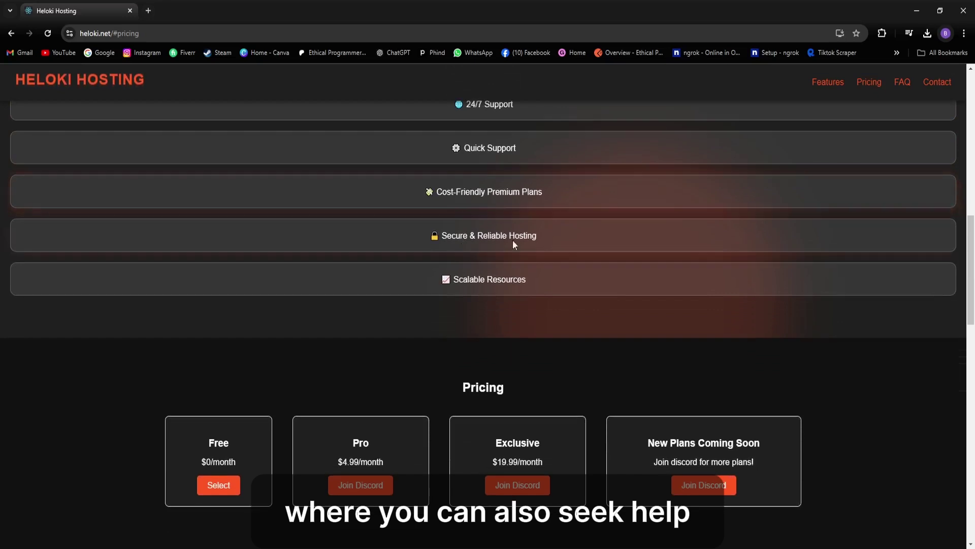
pyautogui.scroll(-3, 603, 220)
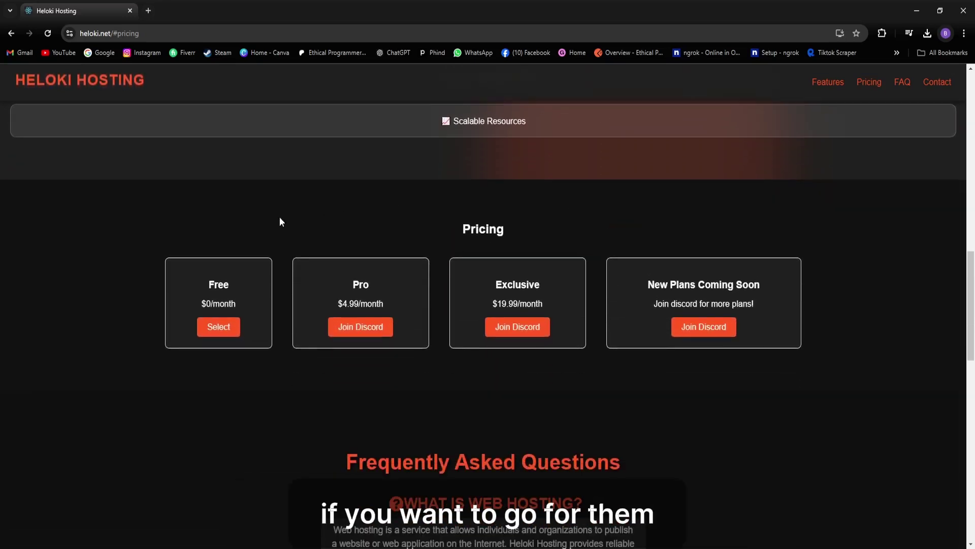
pyautogui.moveTo(181, 270)
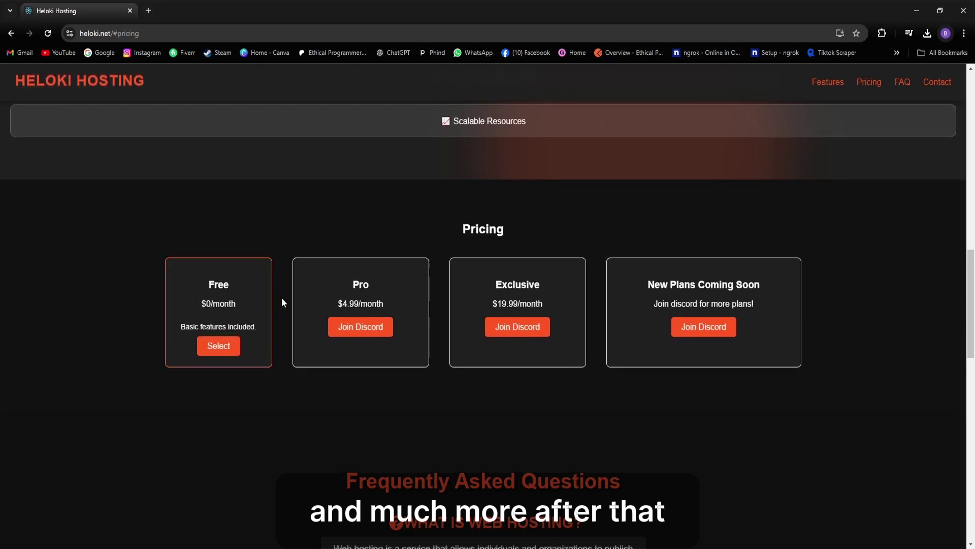
pyautogui.moveTo(483, 298)
pyautogui.scroll(-1, 489, 300)
# Step: Highlight the specifications of the Exclusive and Pro plans
pyautogui.scroll(-1, 489, 299)
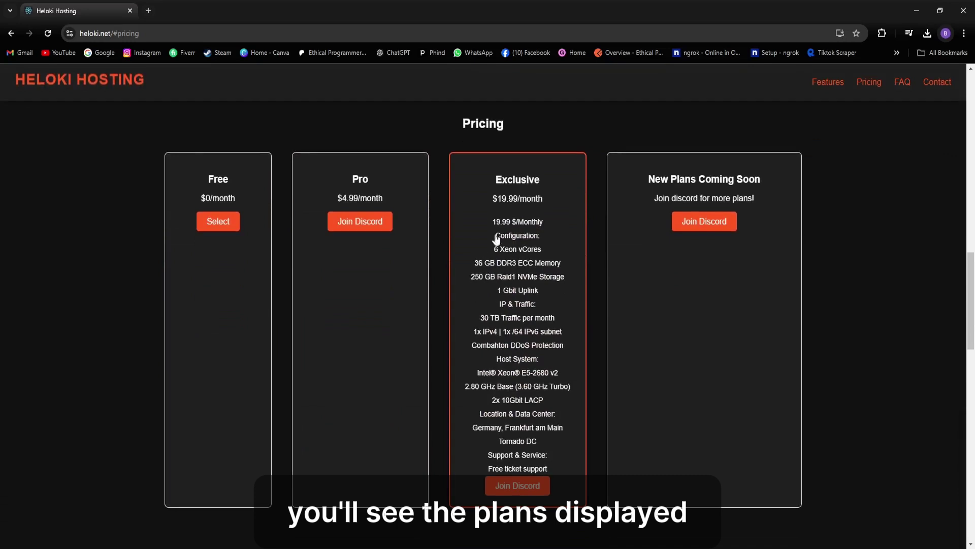
pyautogui.moveTo(494, 222); pyautogui.dragTo(527, 315)
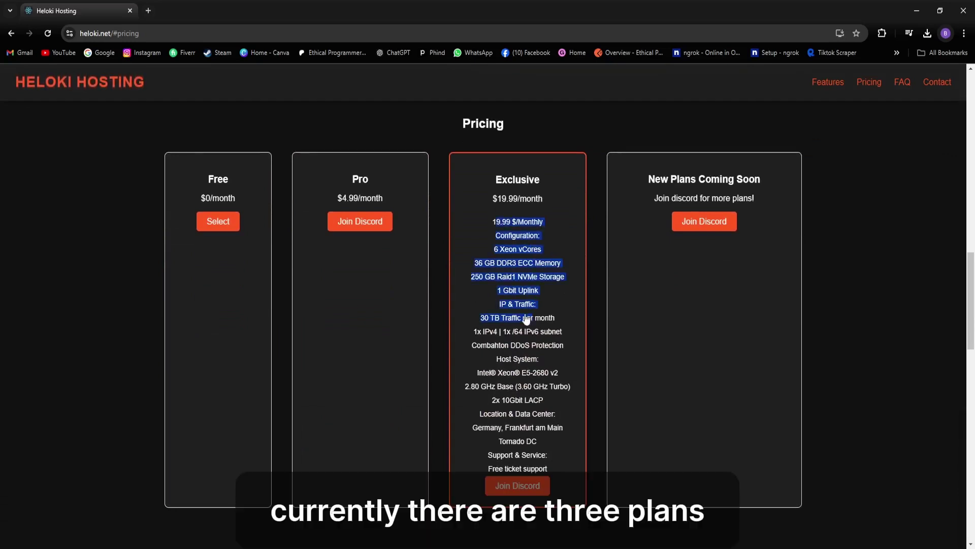
pyautogui.moveTo(344, 248)
pyautogui.moveTo(335, 230); pyautogui.dragTo(408, 357)
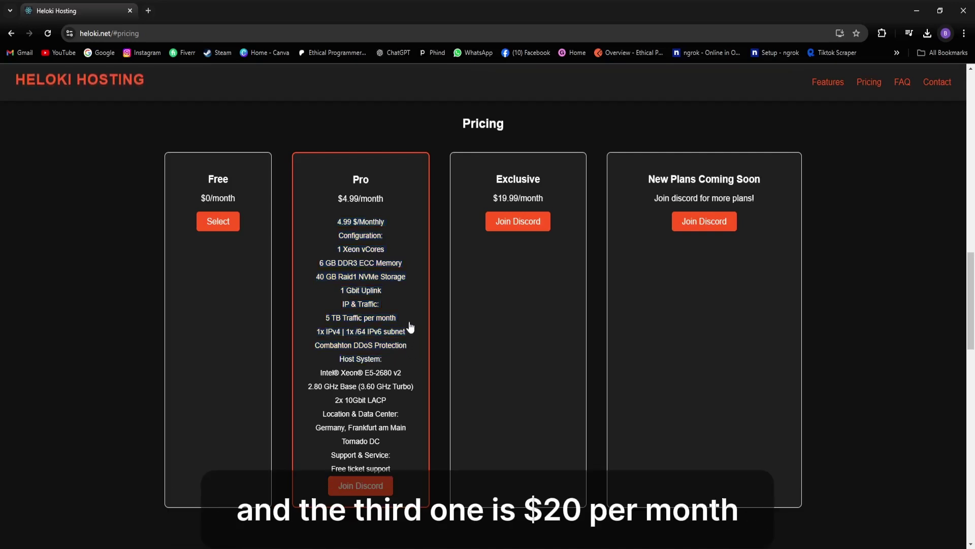
# Step: Scroll back up and choose the Free $0/month plan
pyautogui.scroll(-5, 411, 327)
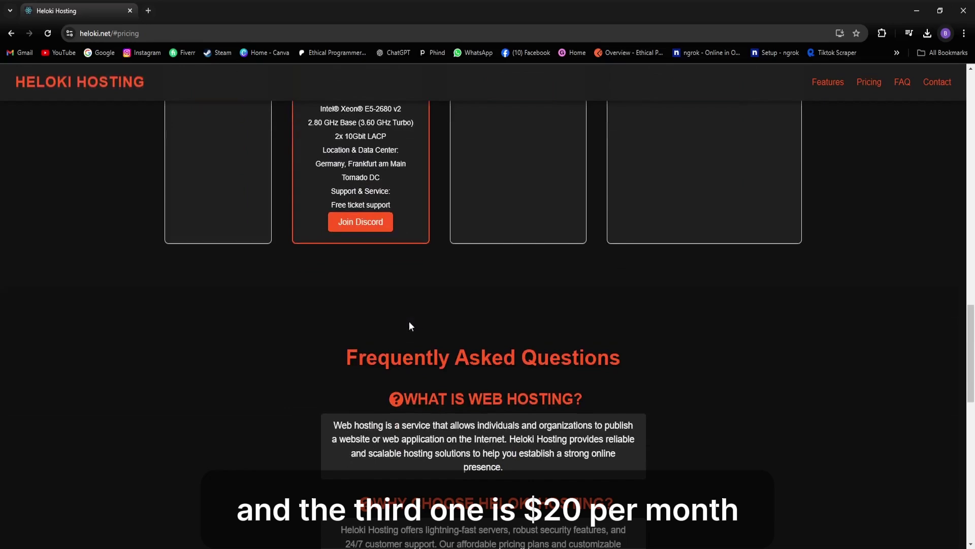
pyautogui.scroll(2, 410, 325)
pyautogui.scroll(3, 410, 323)
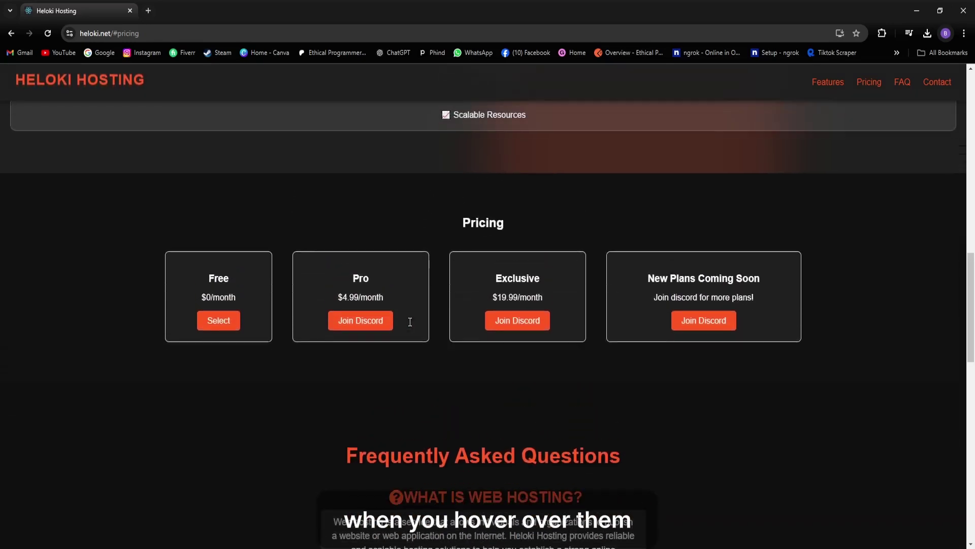
pyautogui.moveTo(222, 332)
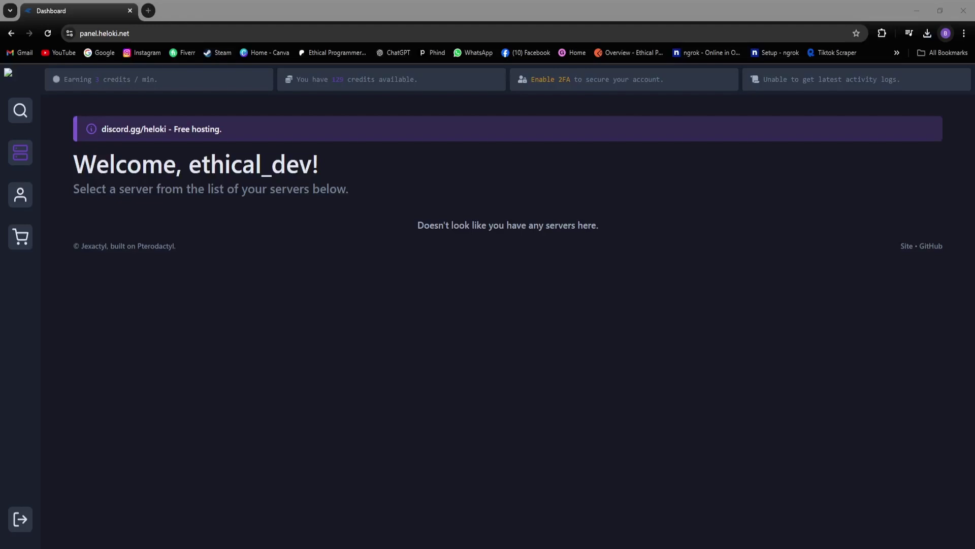
# Step: Highlight the 129 available credits and the 3-credits-per-minute earning rate on the dashboard
pyautogui.click(630, 240)
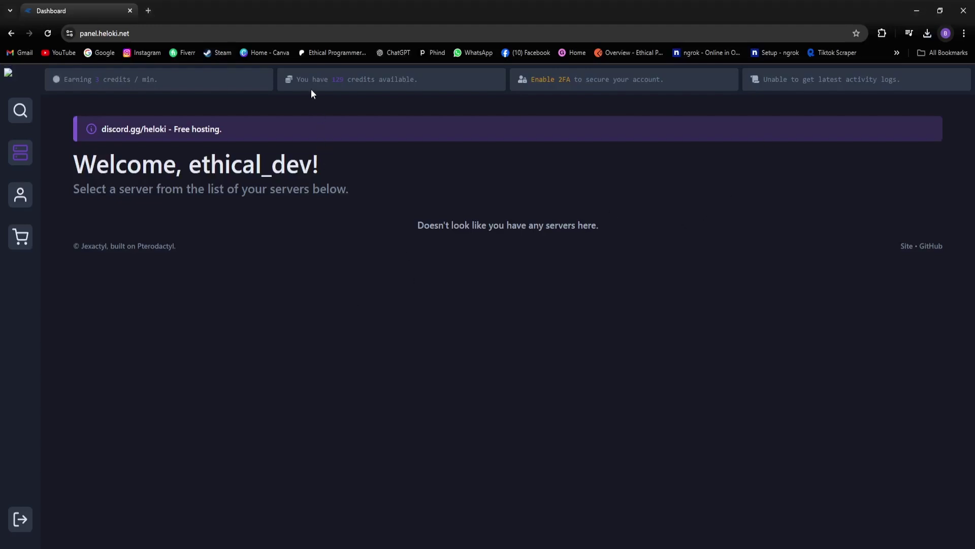
pyautogui.moveTo(295, 80); pyautogui.dragTo(355, 78)
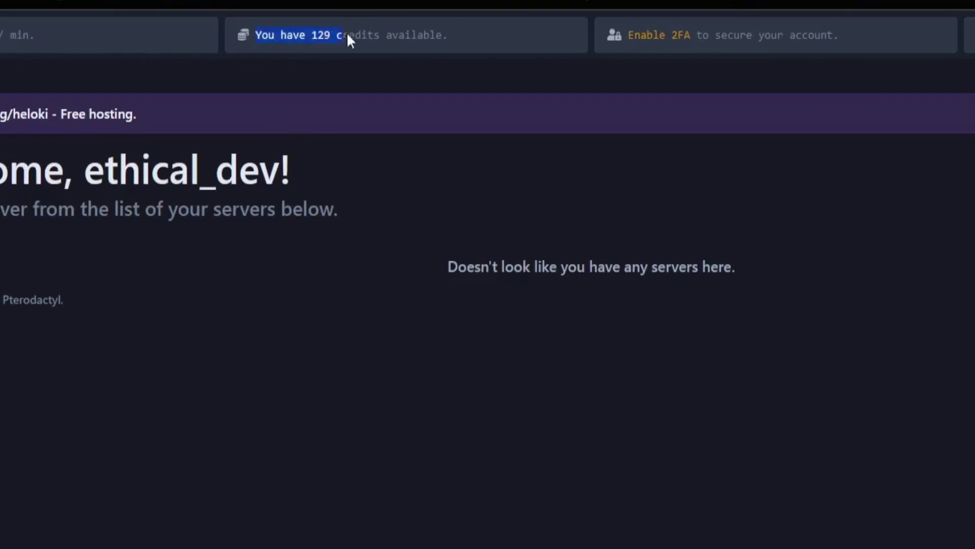
pyautogui.click(464, 37)
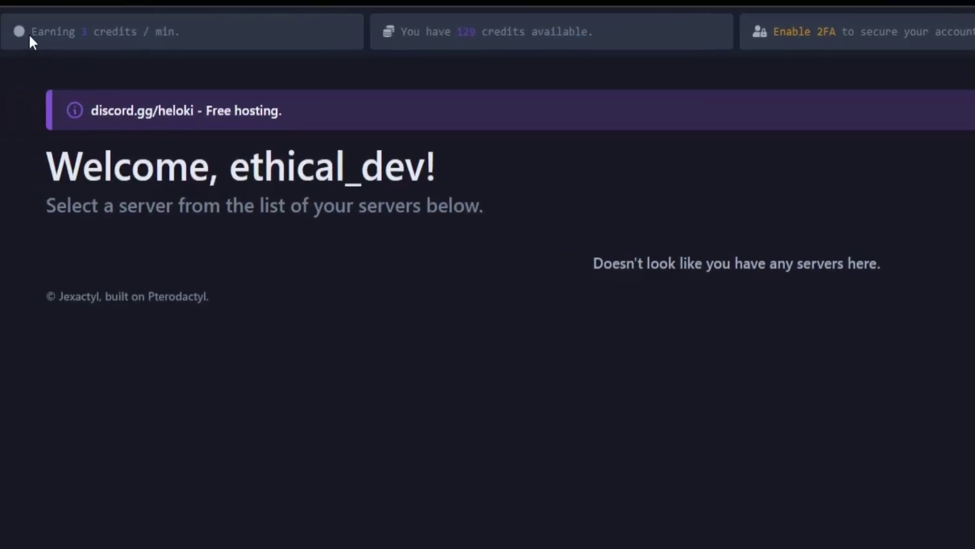
pyautogui.moveTo(30, 33); pyautogui.dragTo(179, 32)
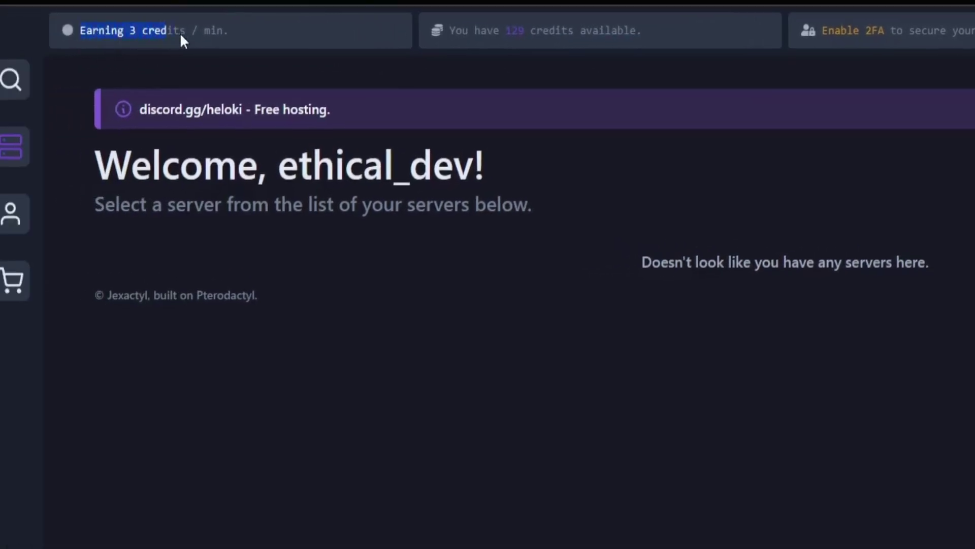
pyautogui.click(232, 33)
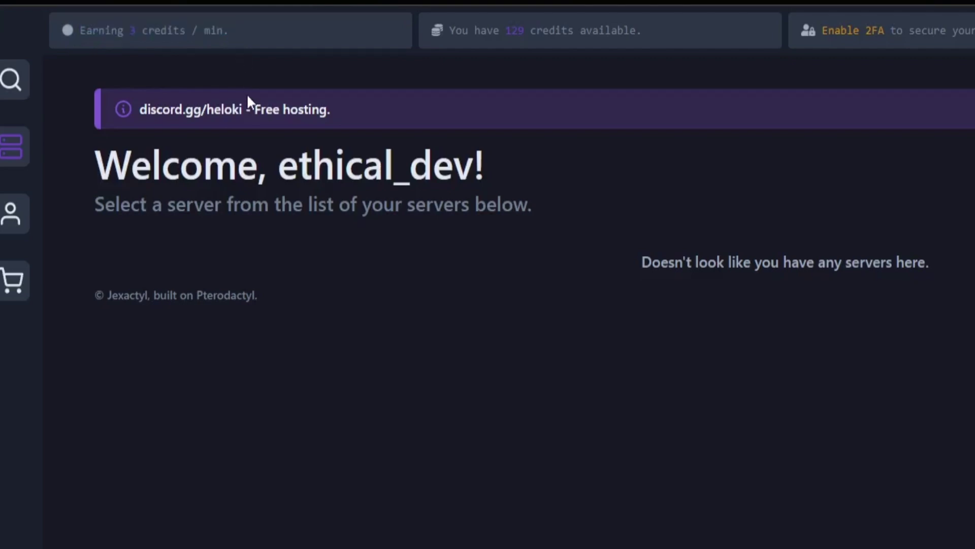
# Step: Redeem coupon code ETHICAL on the account's Coupons page, then return to the dashboard
pyautogui.click(11, 213)
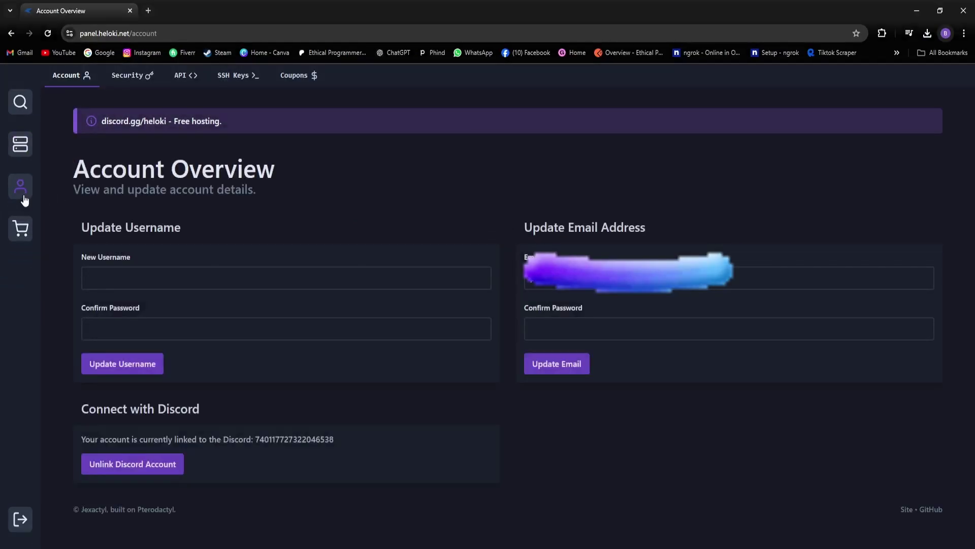
pyautogui.click(298, 77)
pyautogui.click(153, 264)
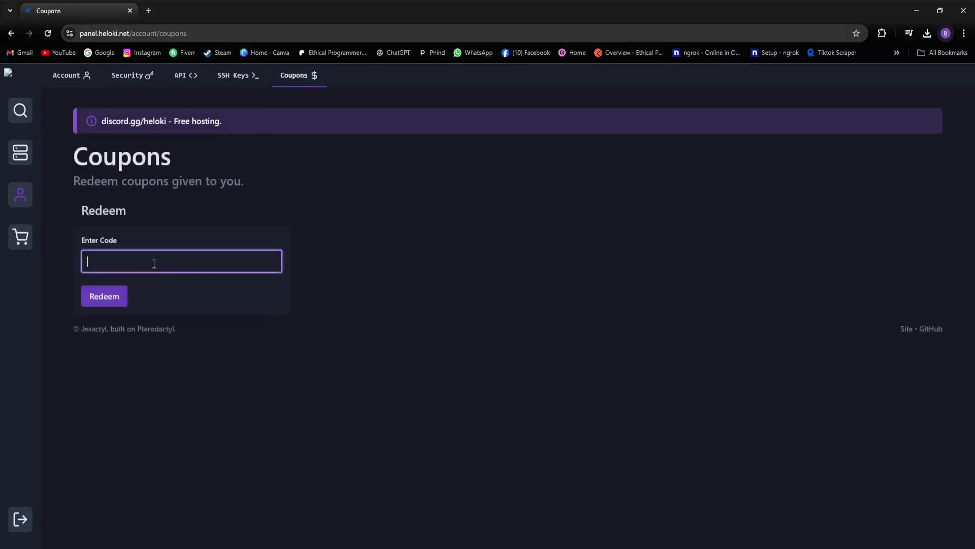
pyautogui.write('ETH')
pyautogui.write('ICAL')
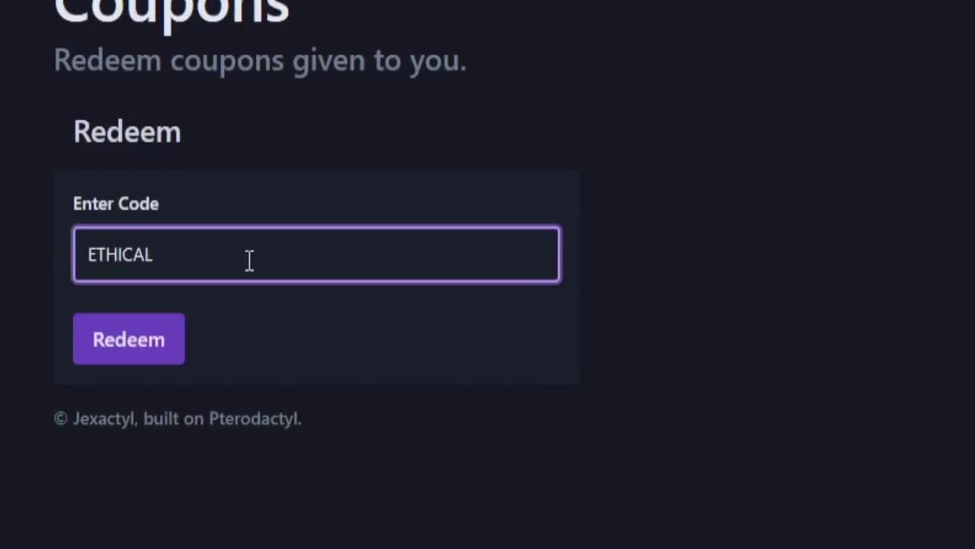
pyautogui.click(163, 338)
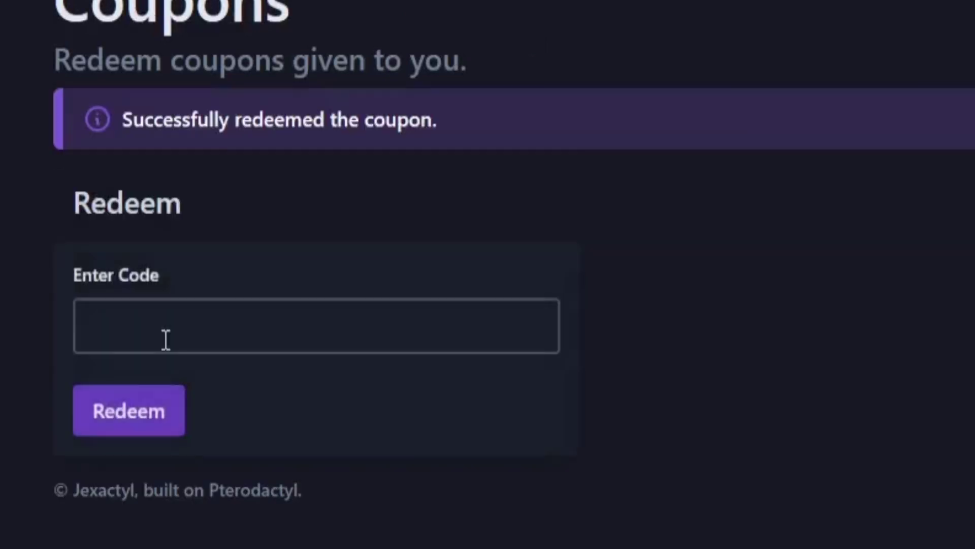
pyautogui.moveTo(176, 120); pyautogui.dragTo(353, 120)
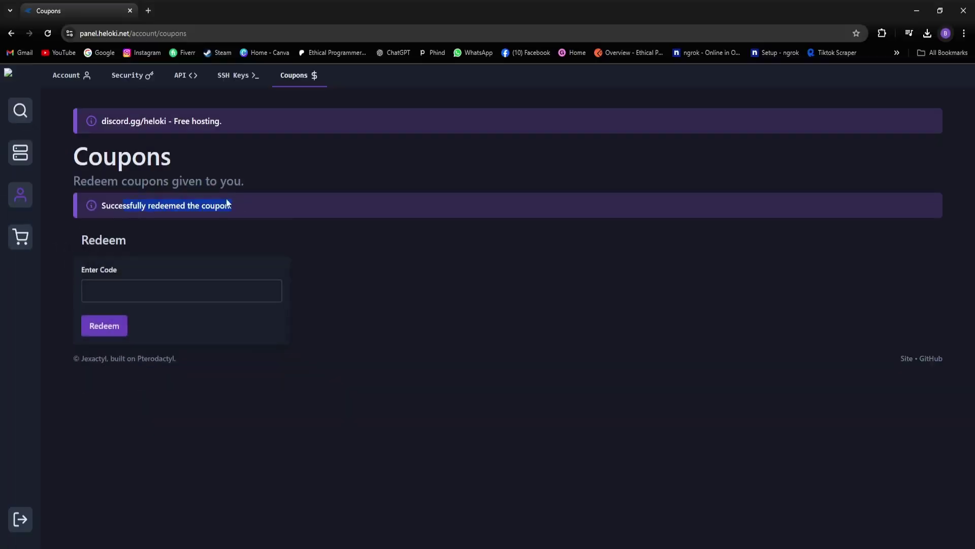
pyautogui.click(21, 153)
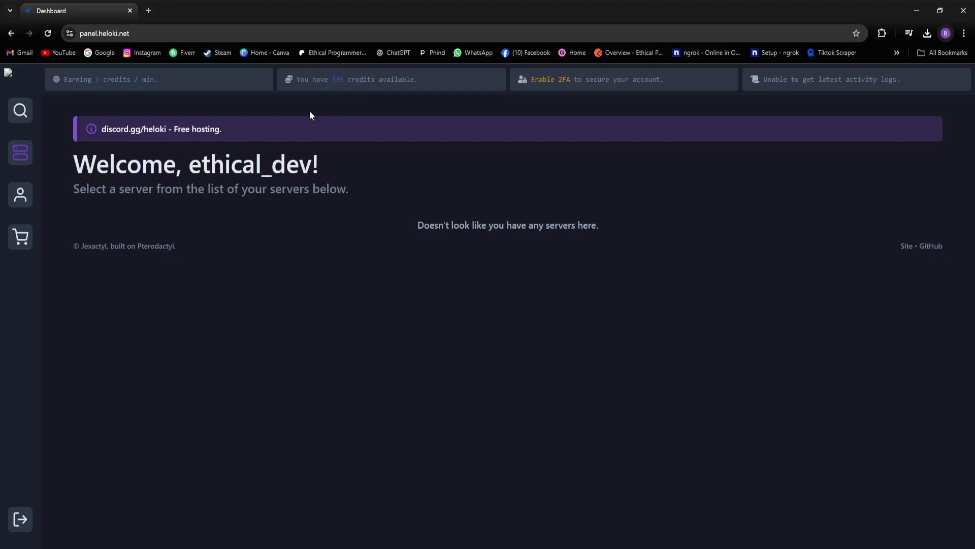
# Step: Check the Store's 335 credits and 25% CPU, then browse the Buy Resources prices
pyautogui.click(22, 243)
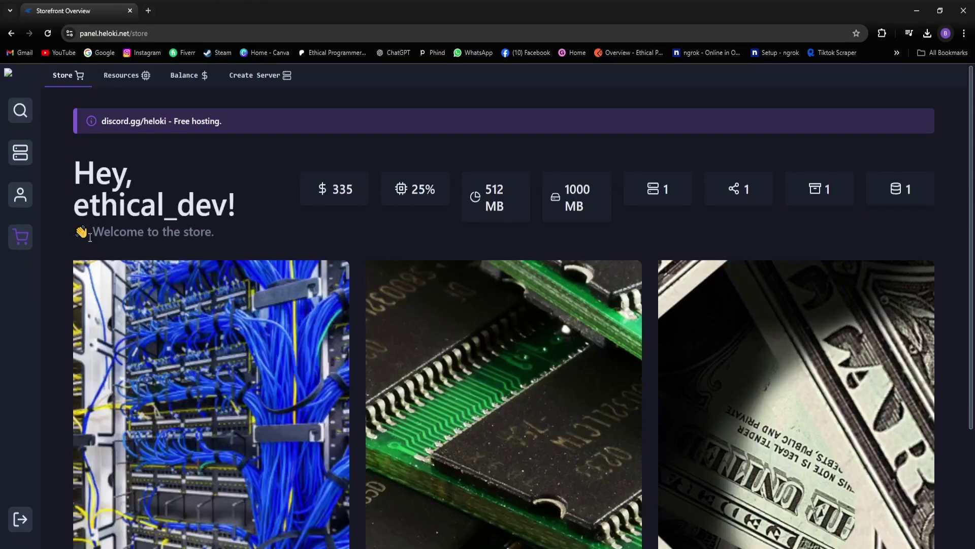
pyautogui.doubleClick(356, 189)
pyautogui.doubleClick(430, 189)
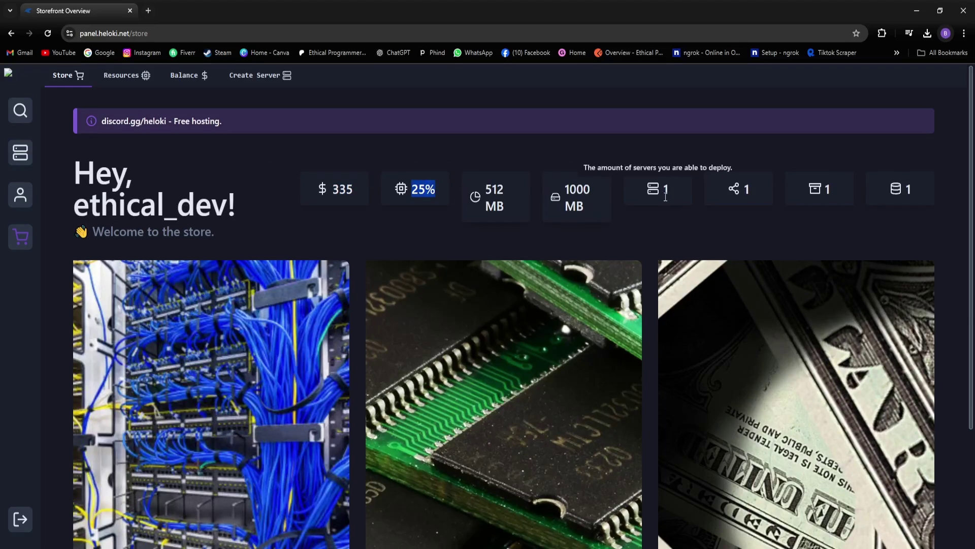
pyautogui.click(657, 209)
pyautogui.click(139, 75)
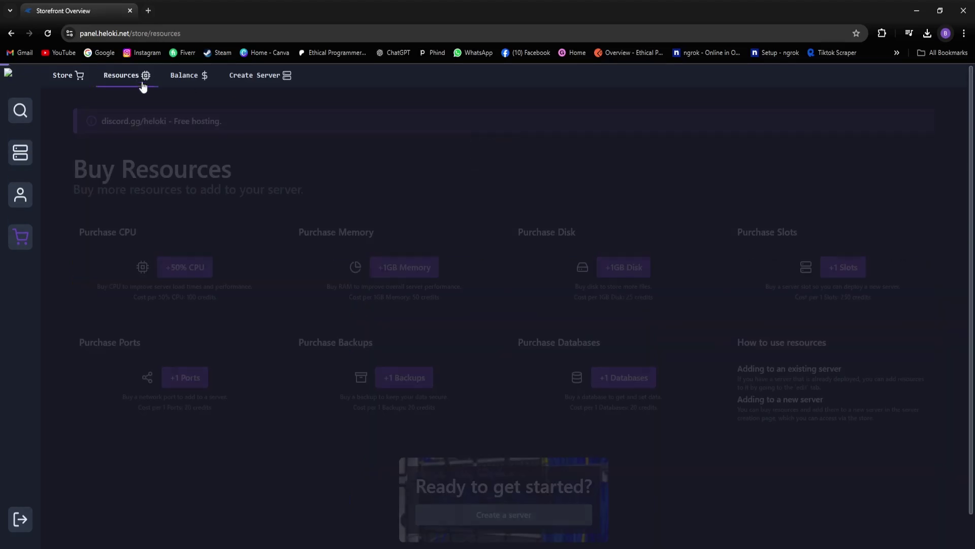
pyautogui.scroll(-1, 348, 188)
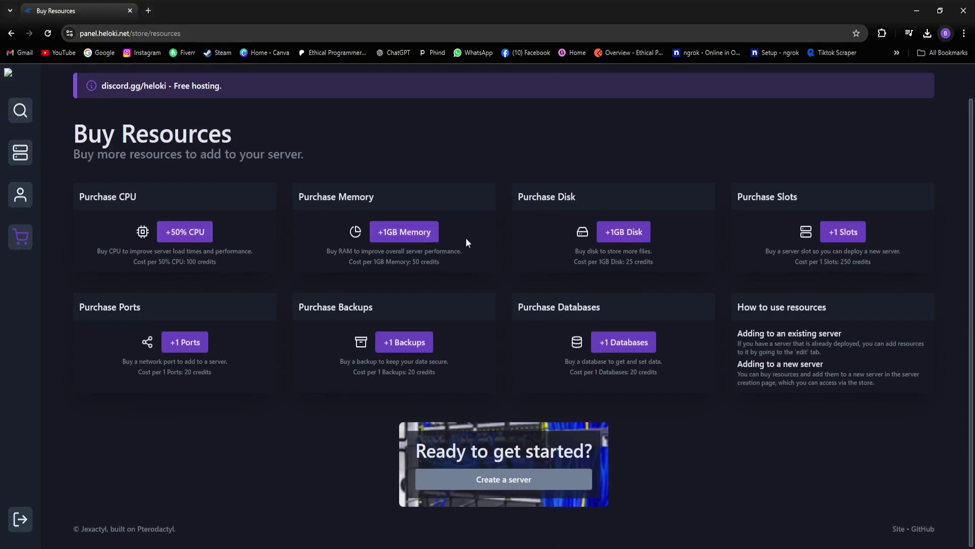
pyautogui.scroll(1, 466, 243)
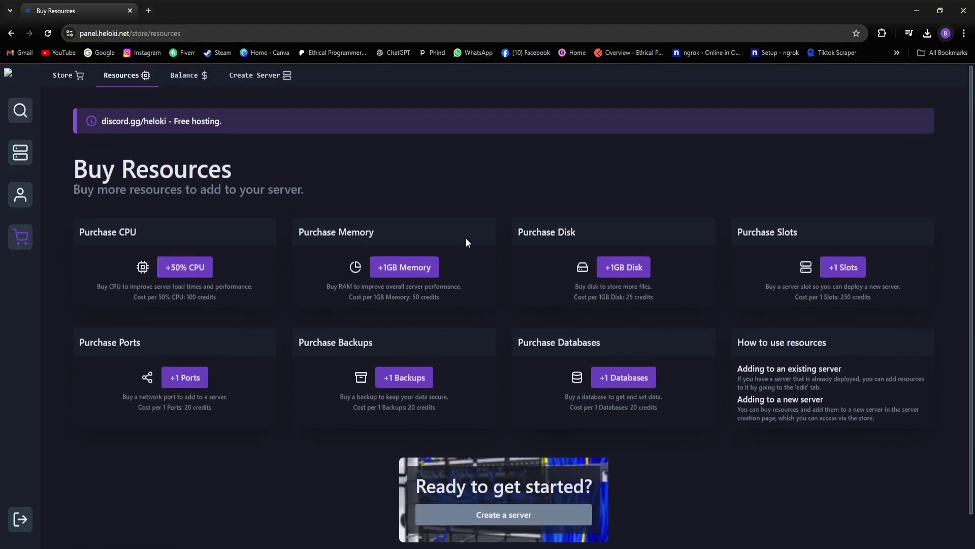
# Step: Open the Create Server form and review its default name and description fields
pyautogui.click(265, 79)
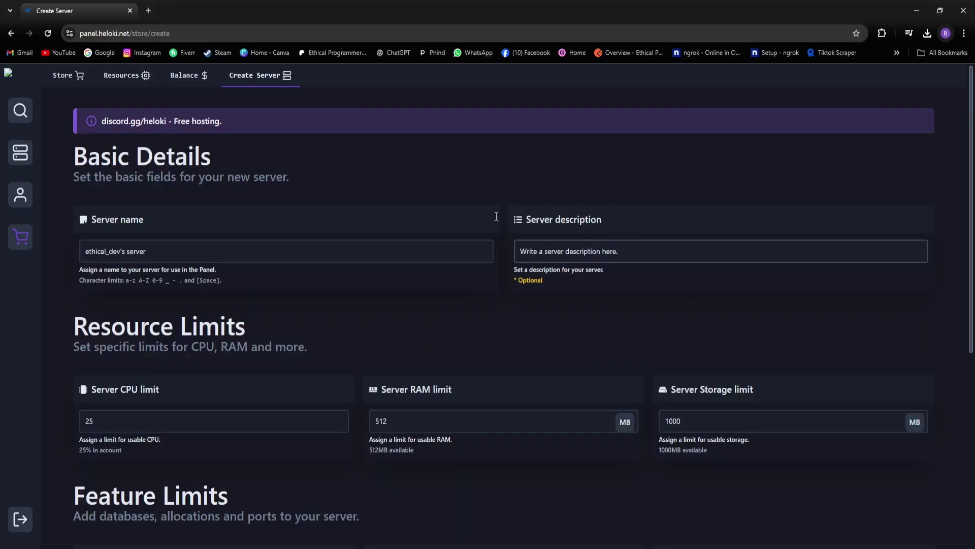
pyautogui.moveTo(173, 248); pyautogui.dragTo(100, 249)
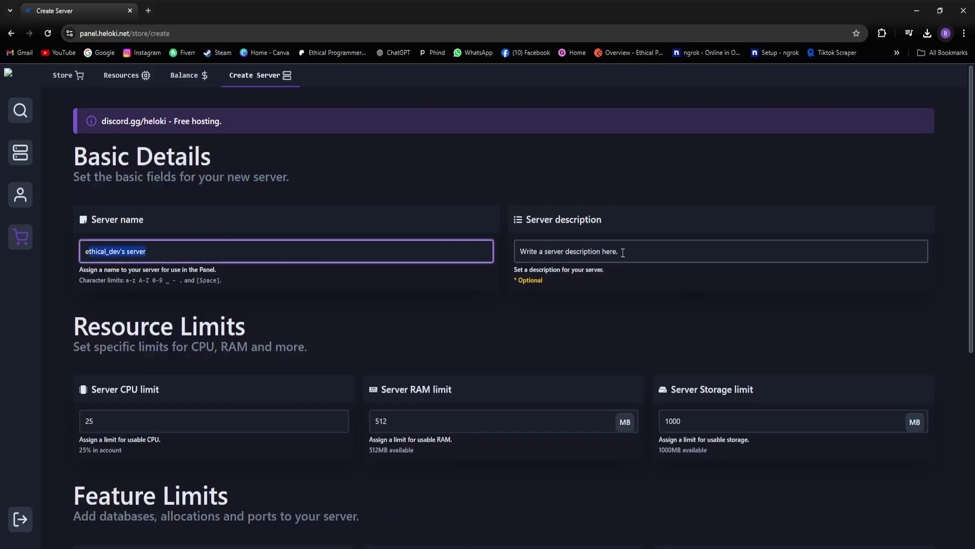
pyautogui.moveTo(620, 253); pyautogui.dragTo(551, 253)
pyautogui.click(515, 294)
pyautogui.scroll(-3, 515, 294)
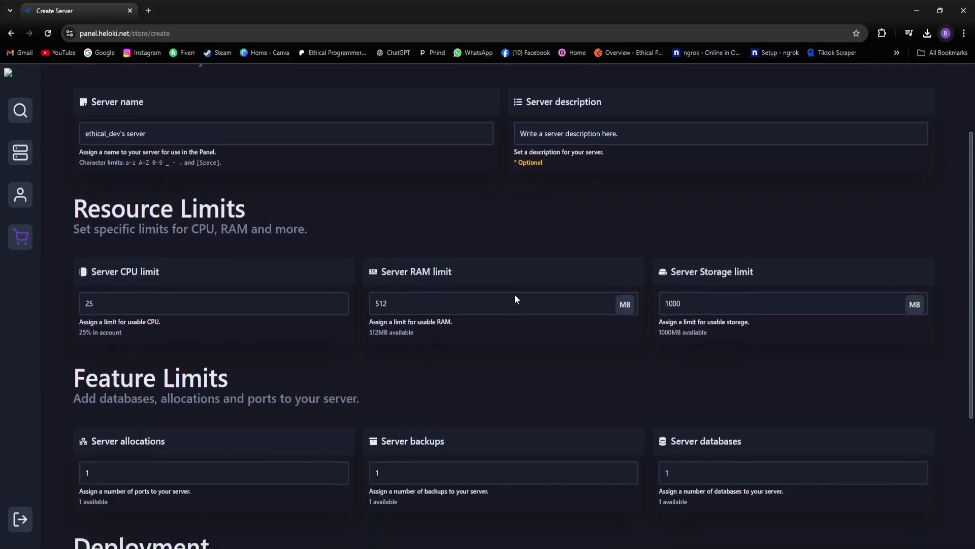
pyautogui.scroll(-1, 331, 205)
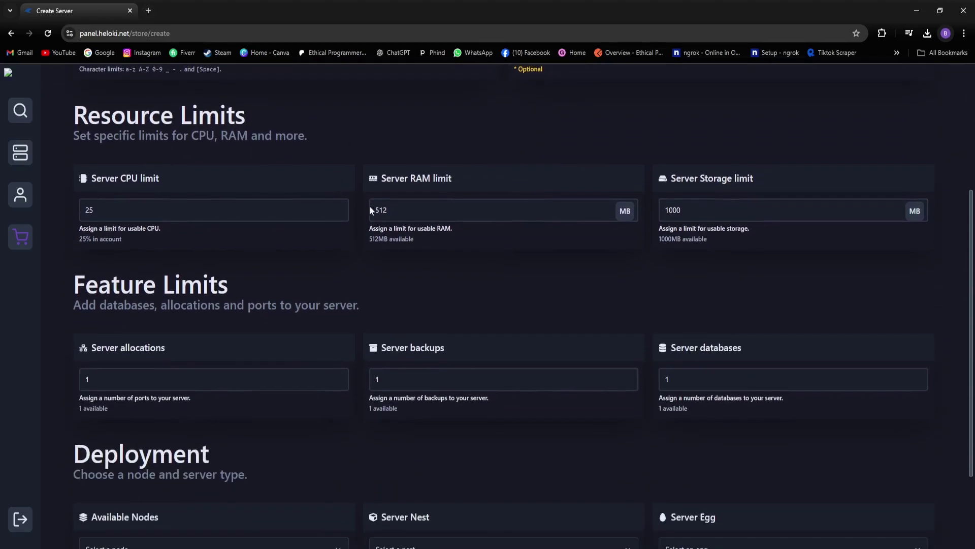
pyautogui.scroll(-1, 659, 239)
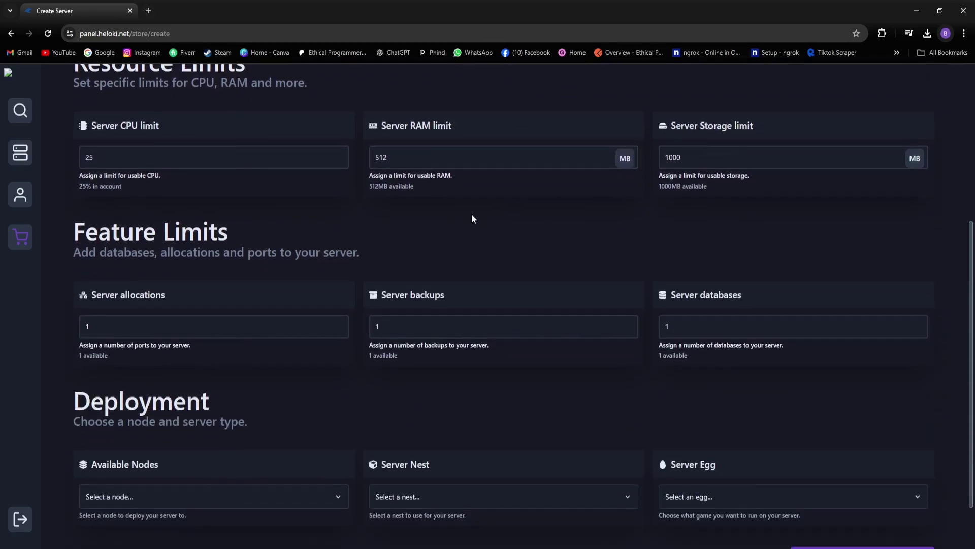
pyautogui.scroll(-1, 395, 220)
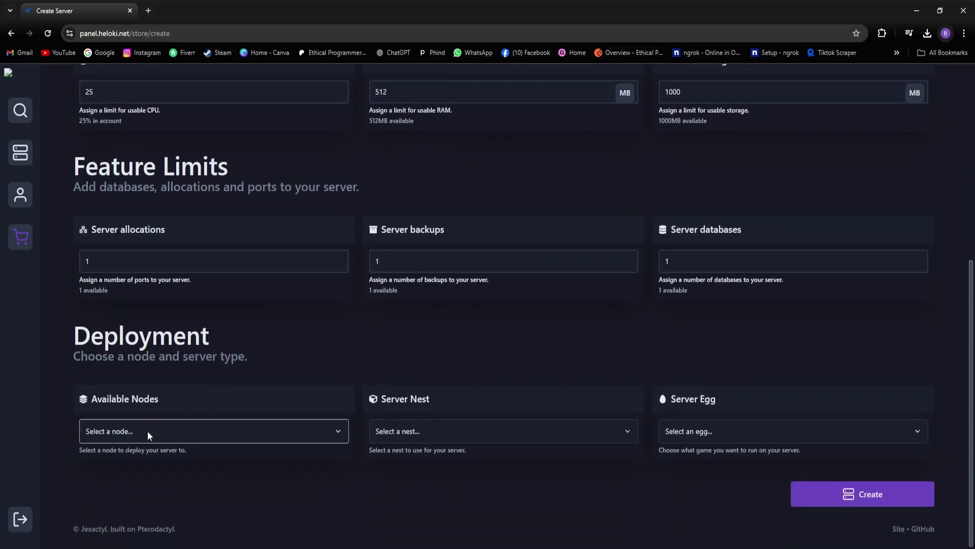
# Step: Choose the Hydra (Germany) node, Discord bots nest and Node.js egg, and submit the server
pyautogui.click(138, 469)
pyautogui.click(428, 440)
pyautogui.click(427, 468)
pyautogui.click(703, 430)
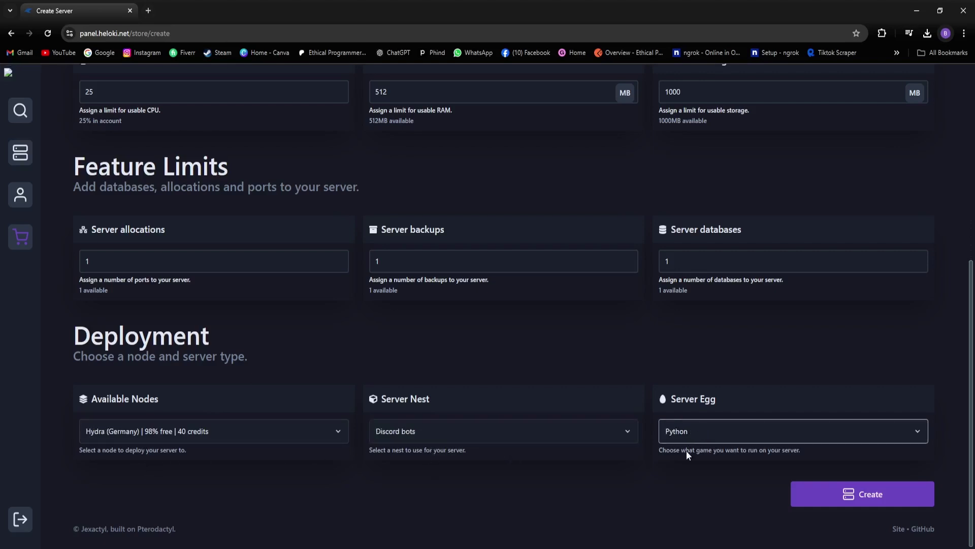
pyautogui.click(705, 466)
pyautogui.click(828, 502)
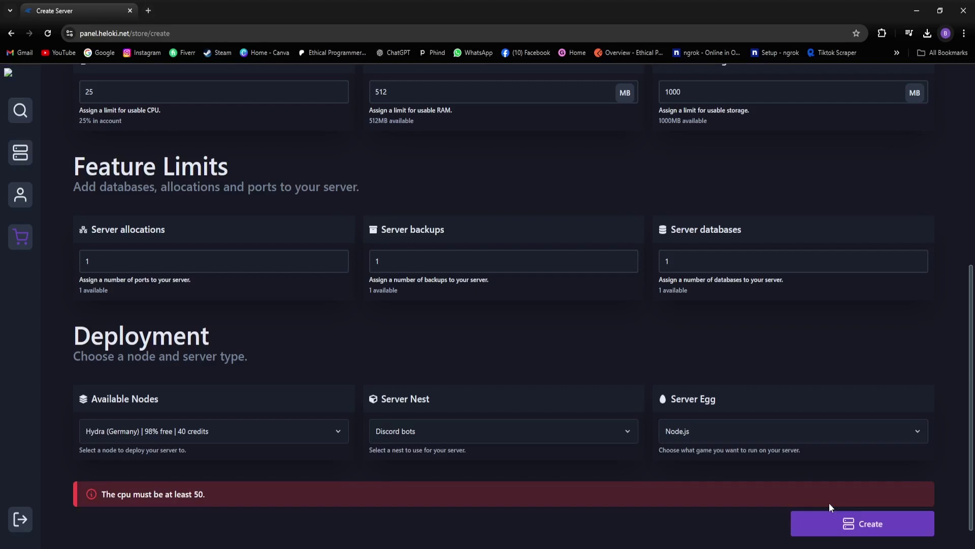
# Step: Check the refusal caused by the CPU limit of 25 being below 50
pyautogui.scroll(3, 434, 398)
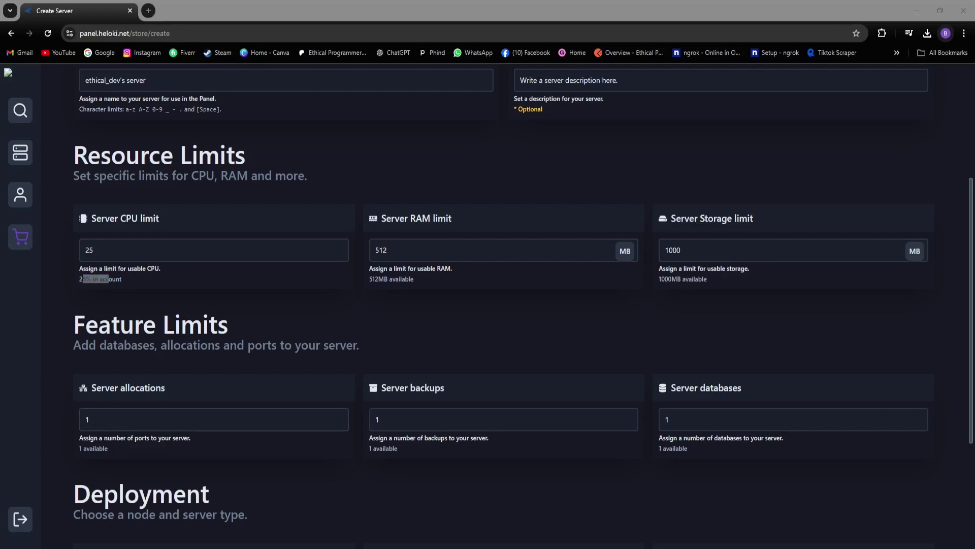
pyautogui.scroll(-2, 503, 304)
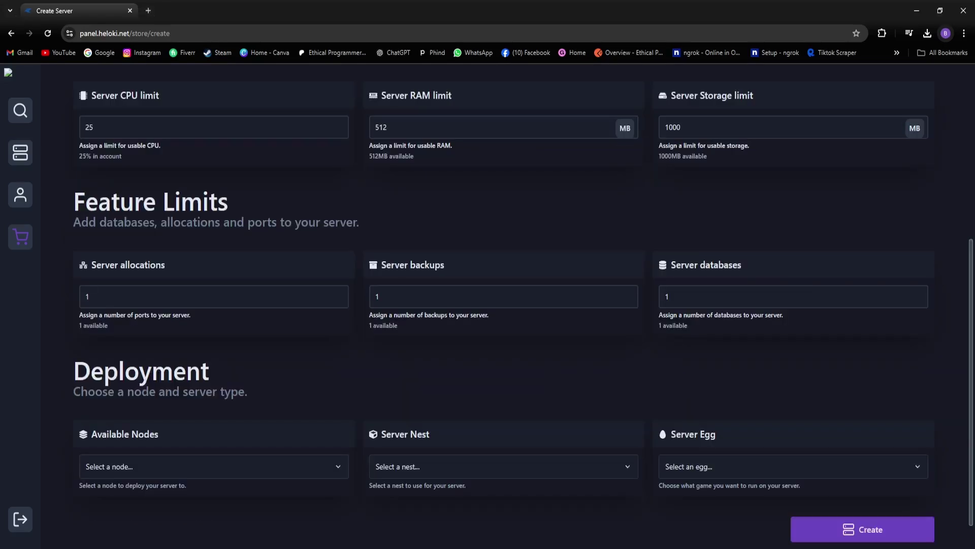
pyautogui.scroll(3, 304, 270)
pyautogui.doubleClick(79, 283)
pyautogui.scroll(3, 163, 312)
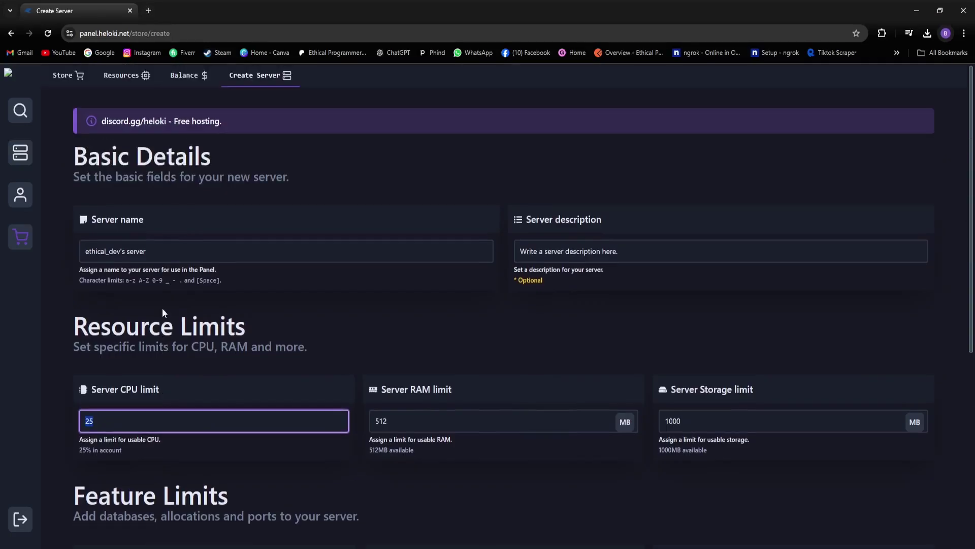
# Step: Buy an extra 50% CPU on the Resources page
pyautogui.click(129, 83)
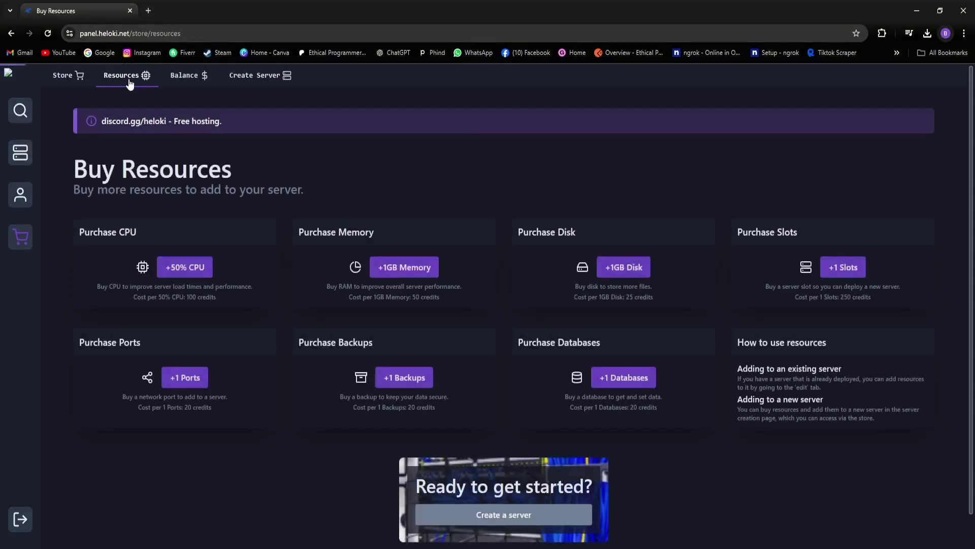
pyautogui.click(197, 267)
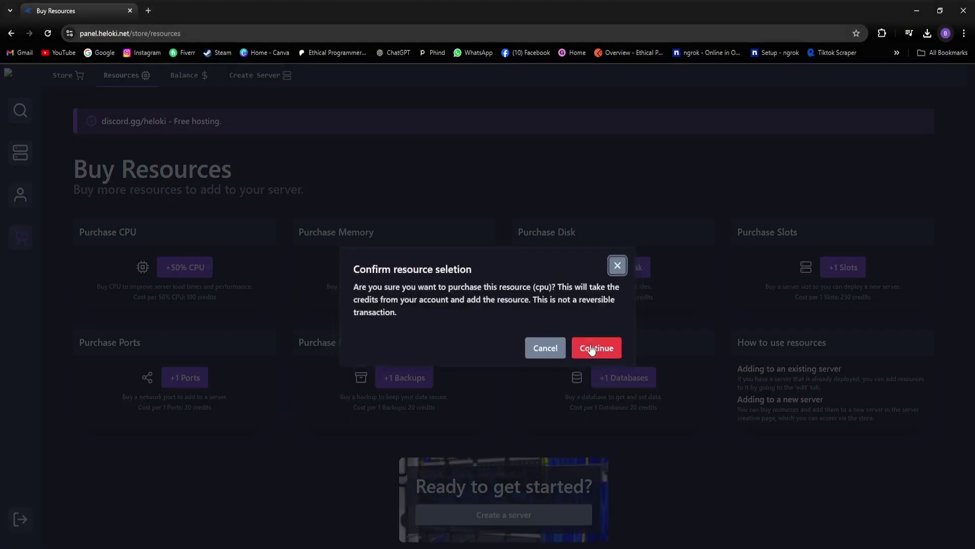
pyautogui.click(597, 349)
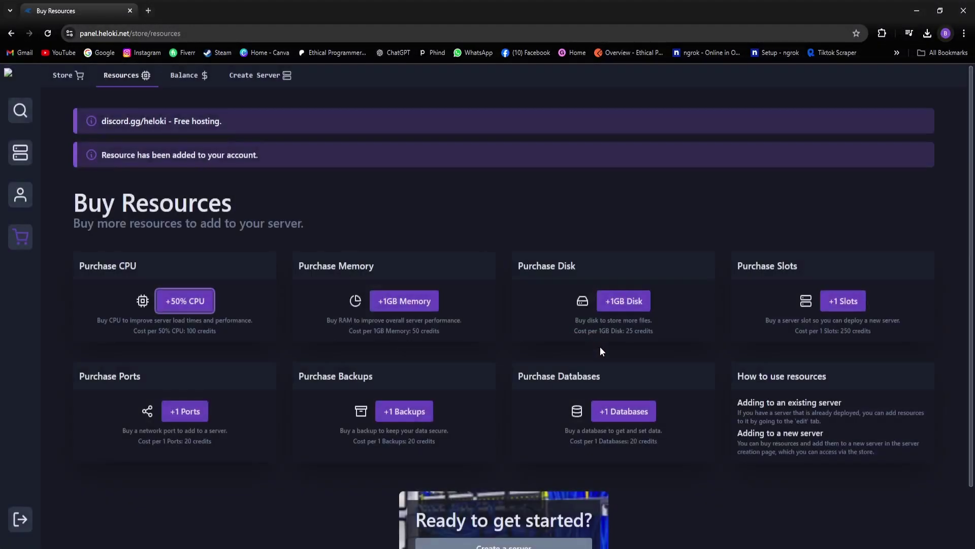
pyautogui.moveTo(259, 155); pyautogui.dragTo(129, 156)
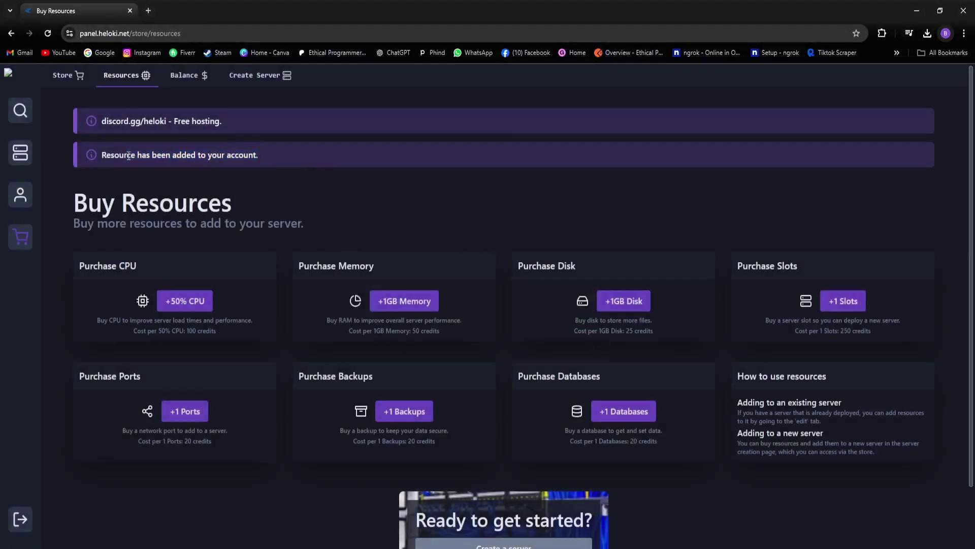
# Step: Back in Create Server, confirm the CPU limit now reads 75 and create the server
pyautogui.click(260, 79)
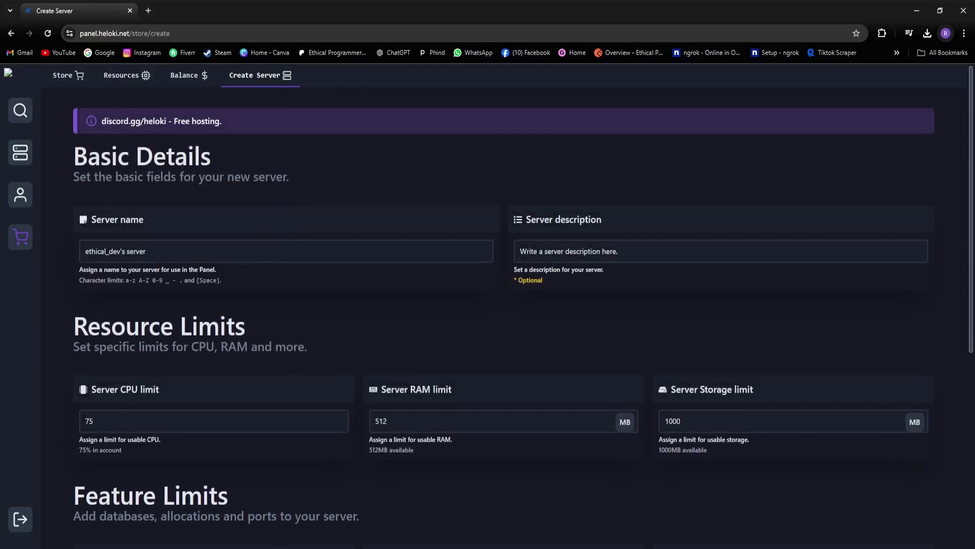
pyautogui.scroll(-1, 812, 437)
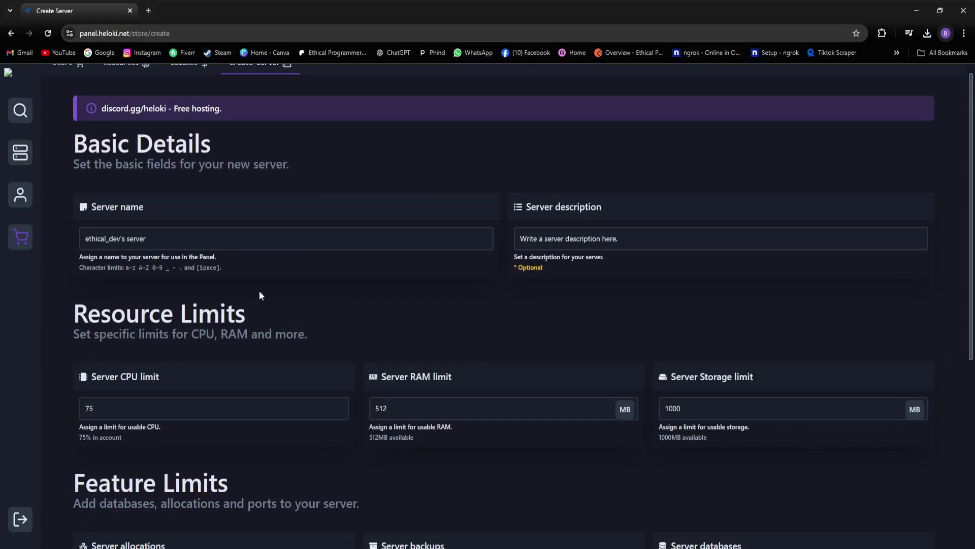
pyautogui.doubleClick(104, 407)
pyautogui.scroll(-5, 580, 424)
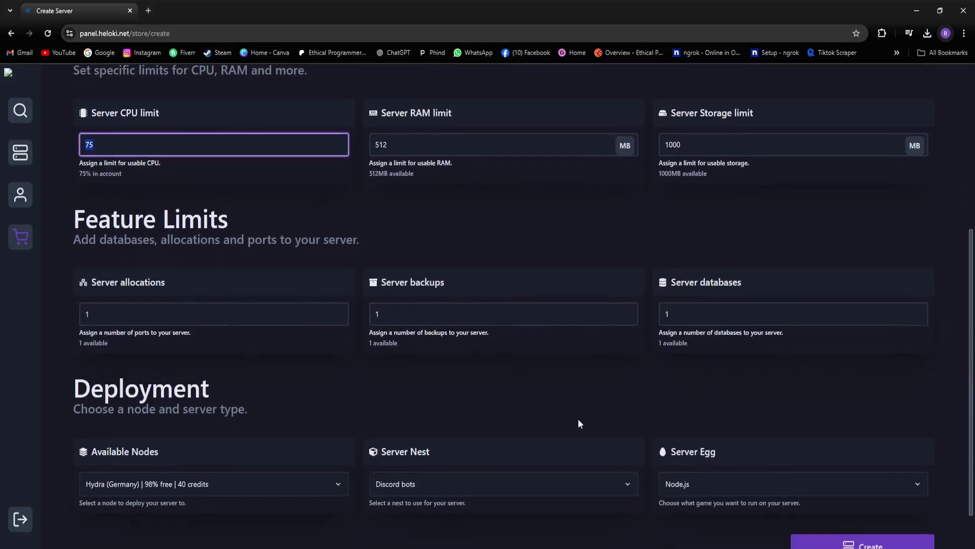
pyautogui.scroll(-1, 579, 424)
pyautogui.click(814, 492)
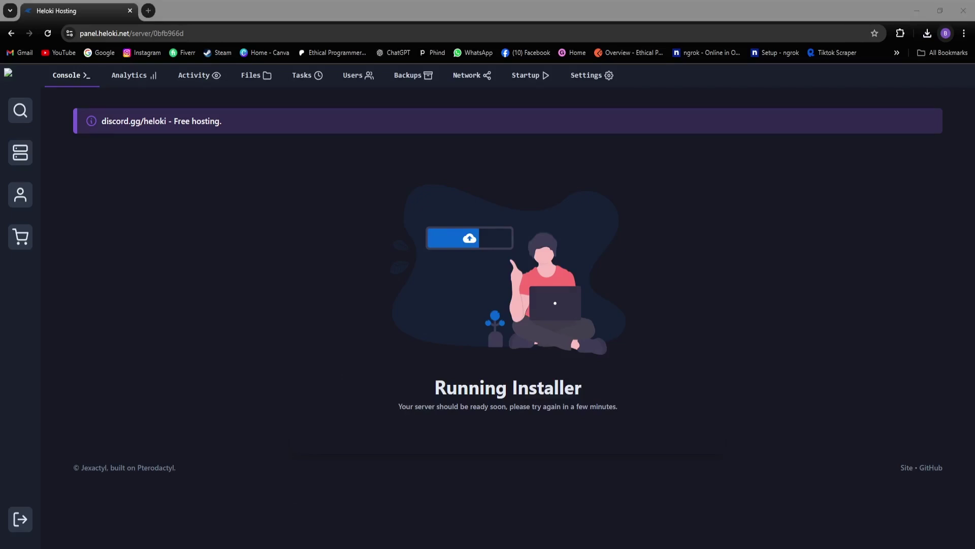
# Step: After installation, open the server's empty /home/container File Manager and minimize the browser
pyautogui.click(499, 439)
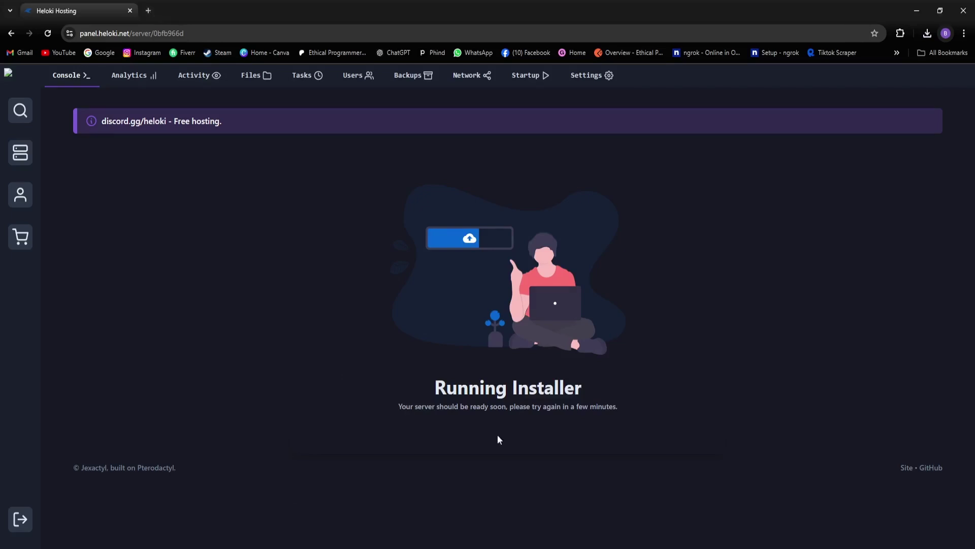
pyautogui.moveTo(445, 397); pyautogui.dragTo(531, 407)
pyautogui.click(434, 431)
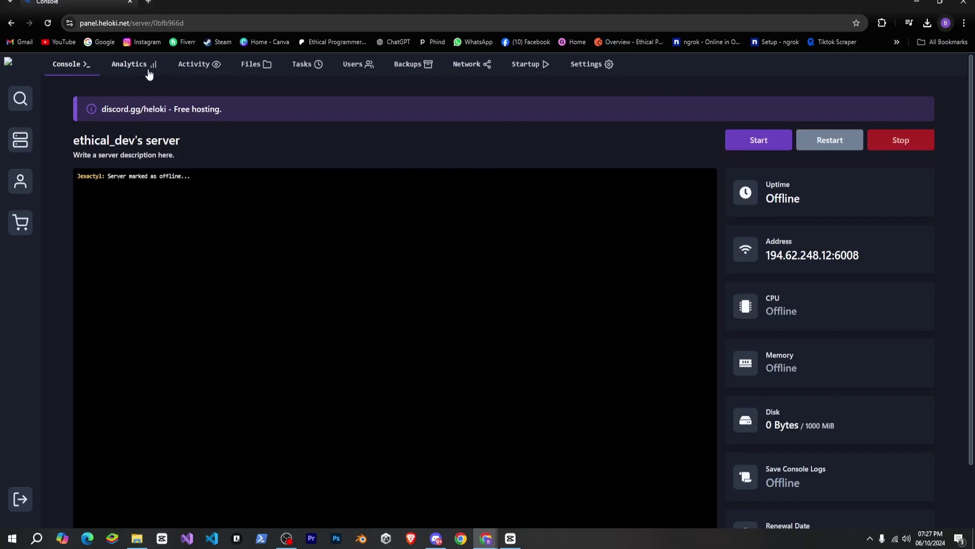
pyautogui.click(264, 71)
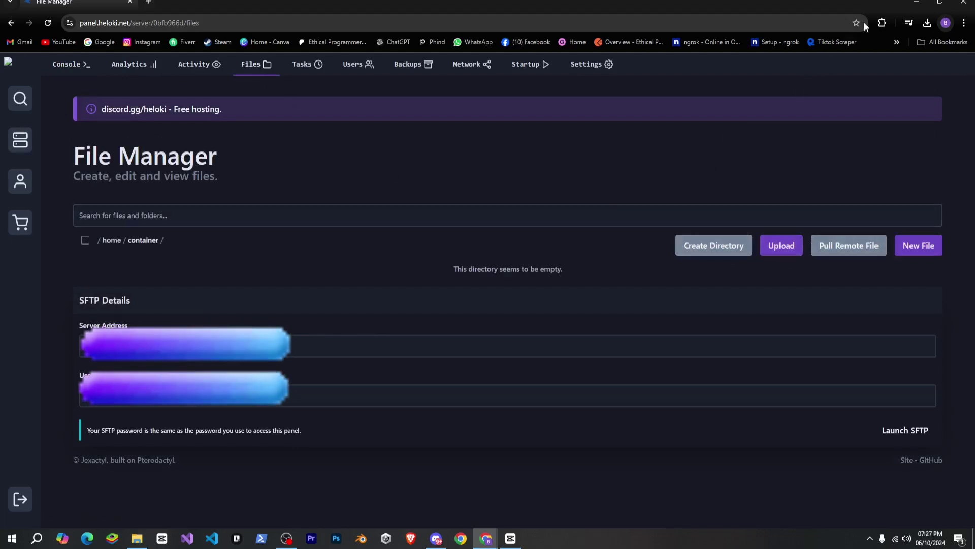
pyautogui.click(914, 8)
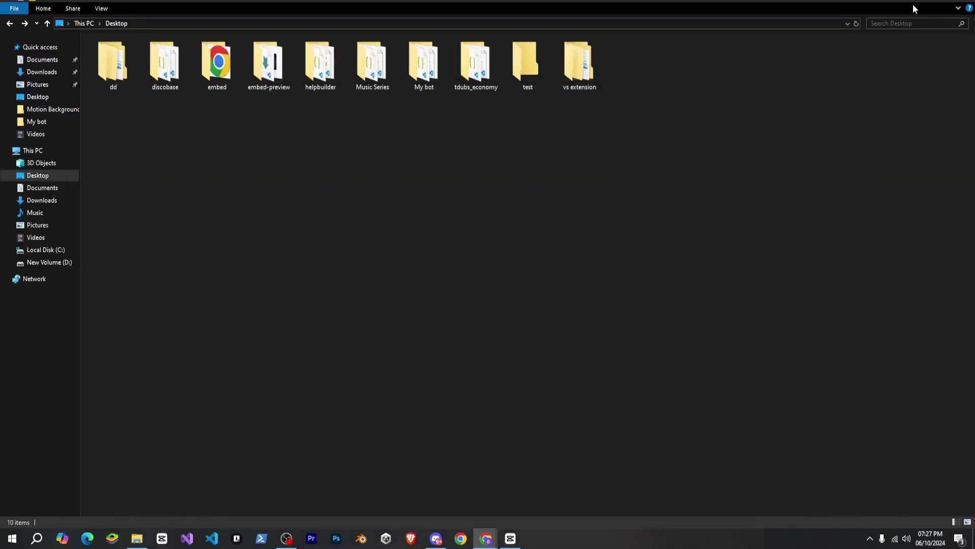
# Step: Compress the Music Series files from src to README into a ZIP archive named src
pyautogui.doubleClick(376, 79)
pyautogui.moveTo(51, 181); pyautogui.dragTo(22, 65)
pyautogui.moveTo(175, 109); pyautogui.dragTo(175, 109)
pyautogui.rightClick(174, 109)
pyautogui.moveTo(383, 377)
pyautogui.click(559, 408)
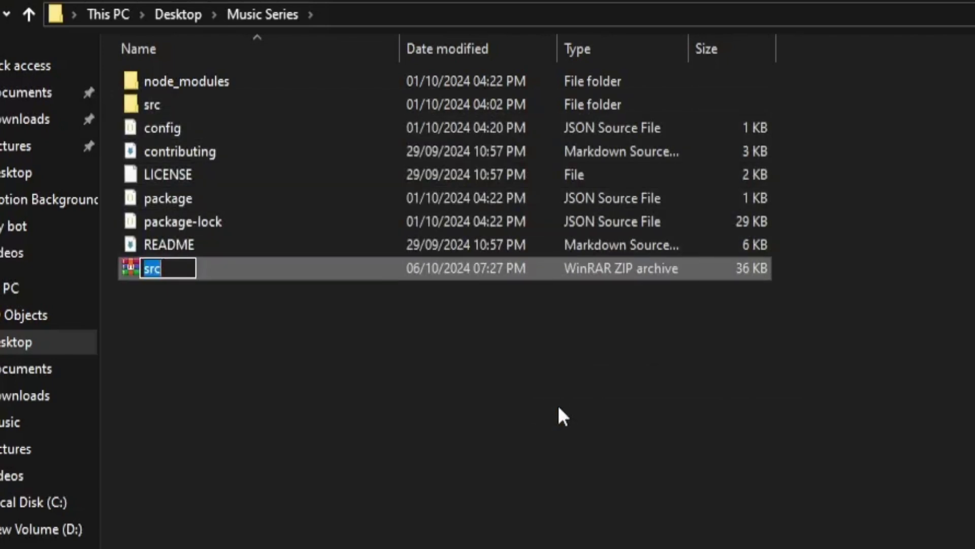
pyautogui.click(559, 408)
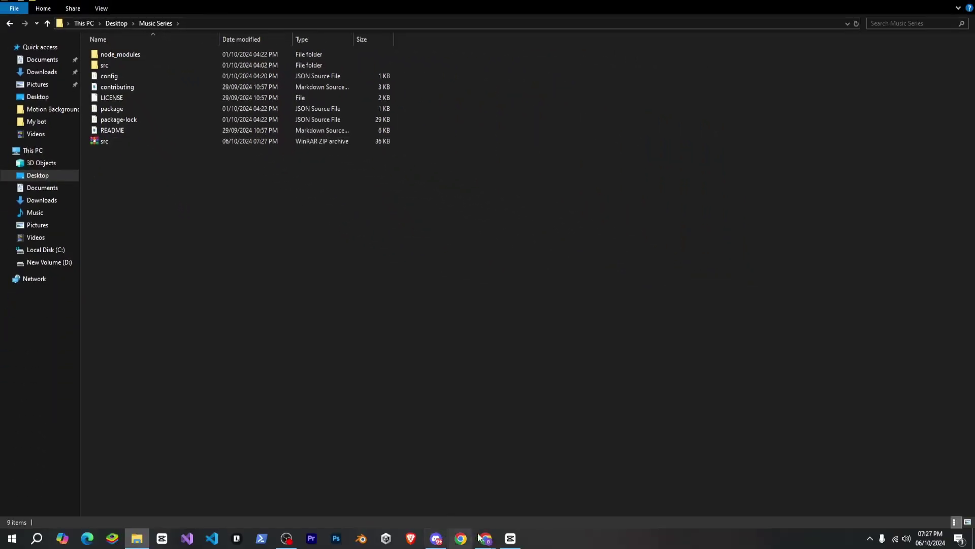
pyautogui.moveTo(486, 539)
pyautogui.click(508, 501)
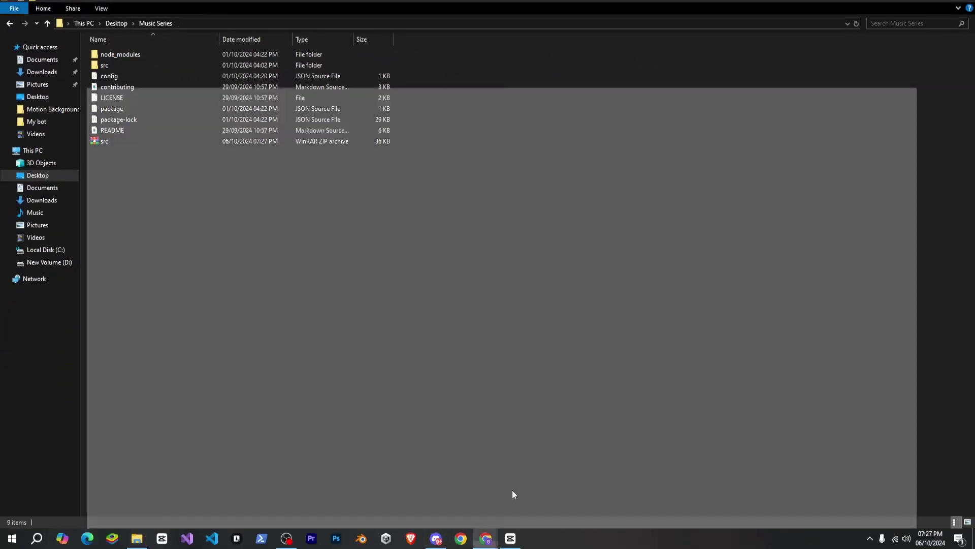
# Step: Upload src.zip from Desktop > Music Series and unarchive it in /home/container
pyautogui.click(787, 255)
pyautogui.click(42, 150)
pyautogui.doubleClick(179, 125)
pyautogui.click(108, 149)
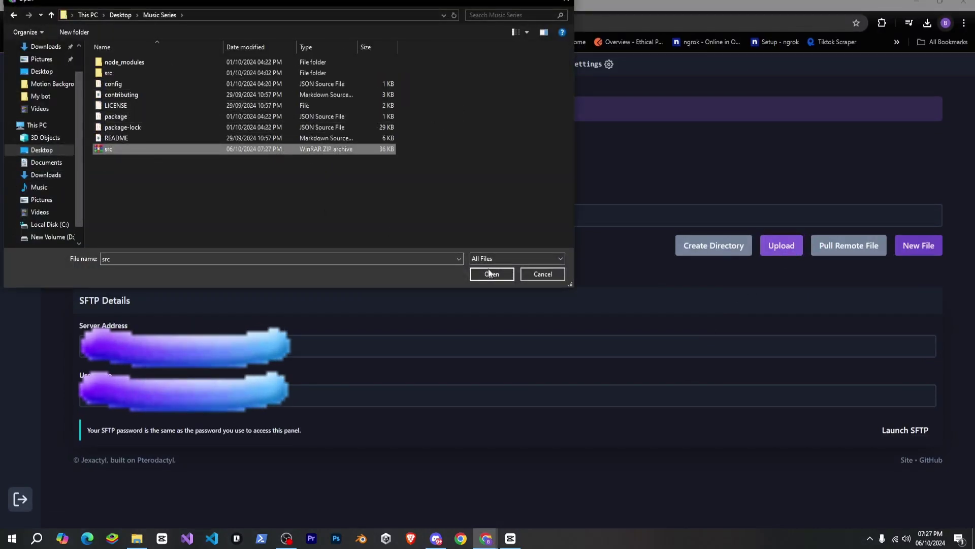
pyautogui.click(492, 274)
pyautogui.click(929, 275)
pyautogui.click(872, 374)
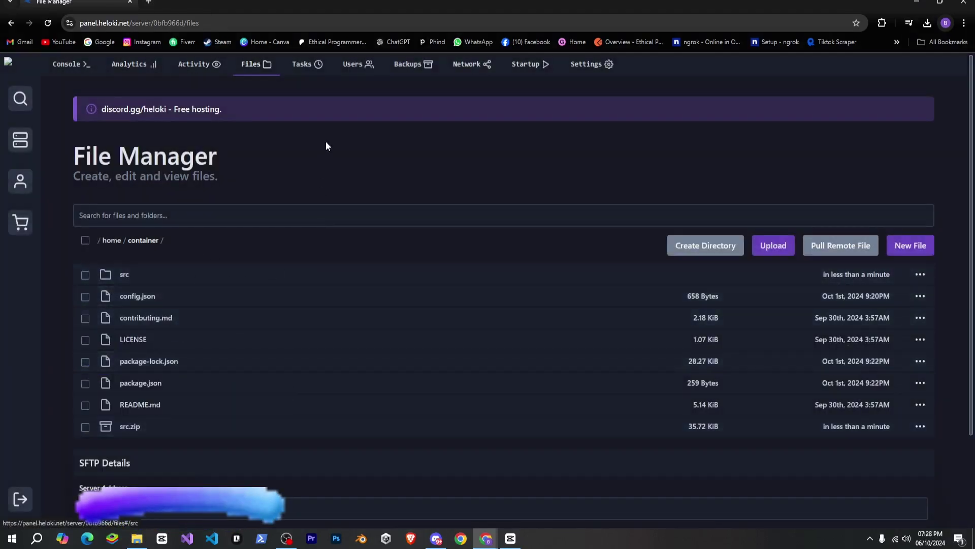
# Step: In Startup settings, change the Main File variable from index.js to src/index.js
pyautogui.click(525, 66)
pyautogui.scroll(-3, 505, 150)
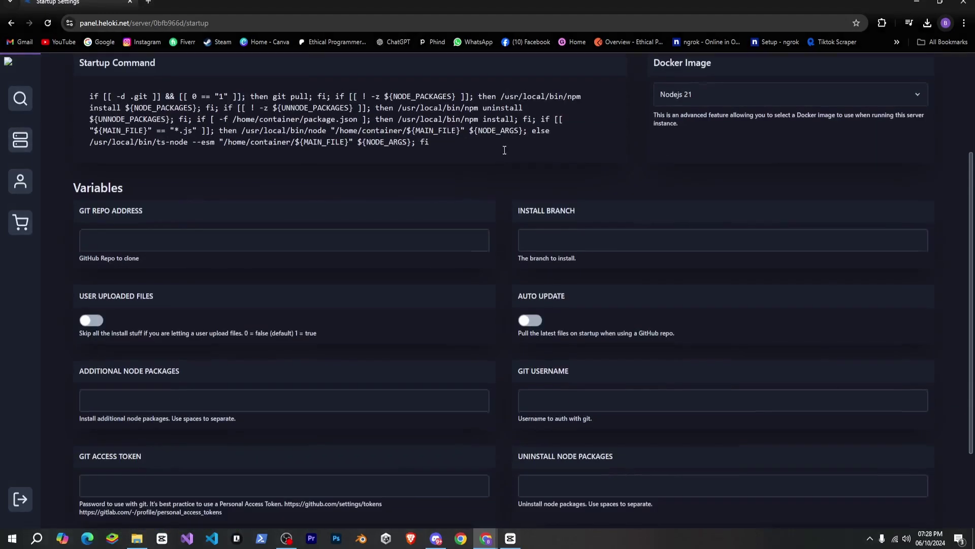
pyautogui.scroll(-3, 446, 295)
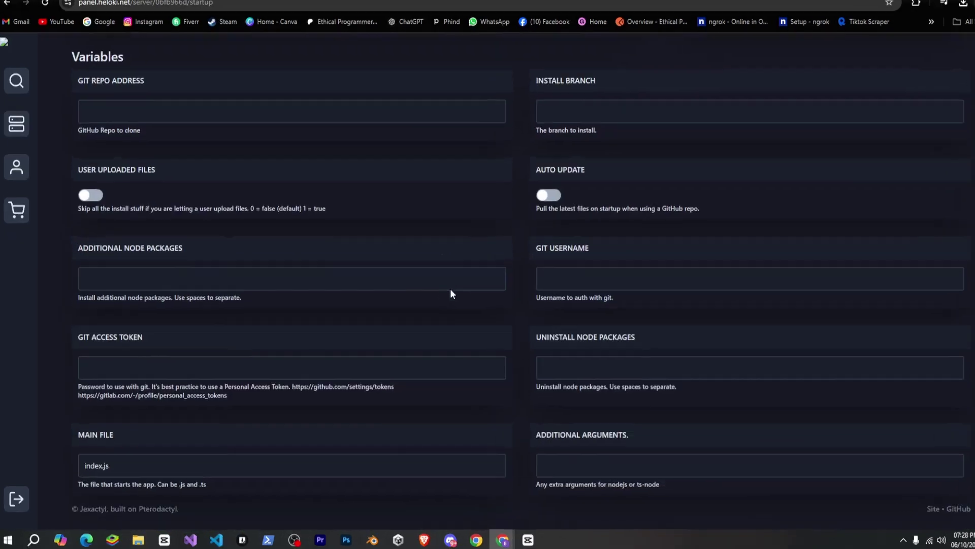
pyautogui.moveTo(88, 469); pyautogui.dragTo(128, 469)
pyautogui.click(132, 436)
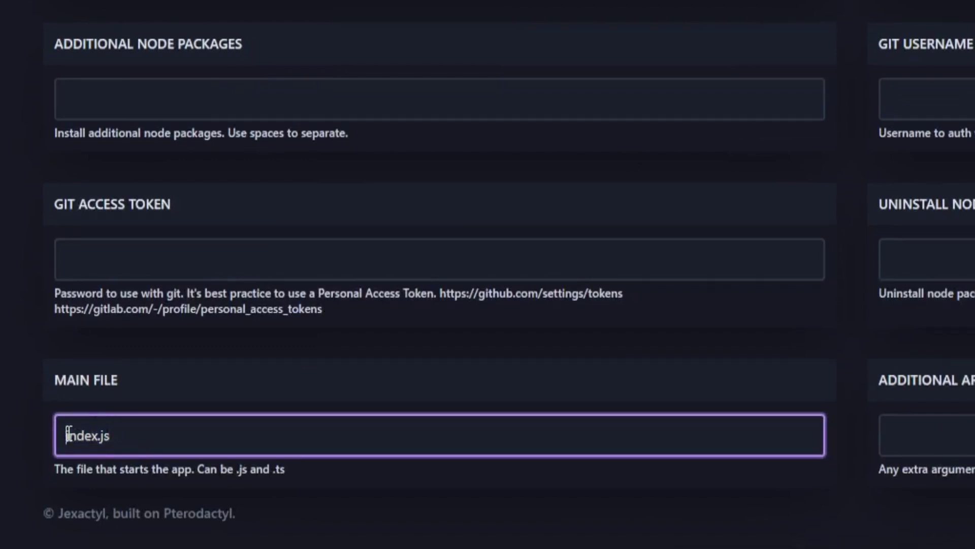
pyautogui.press('Home')
pyautogui.write('src/')
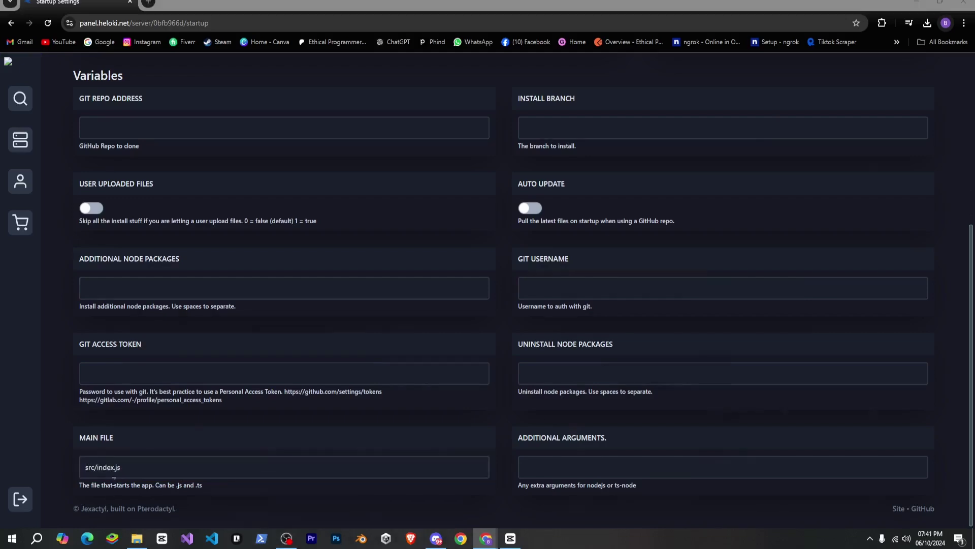
pyautogui.moveTo(122, 467); pyautogui.dragTo(77, 469)
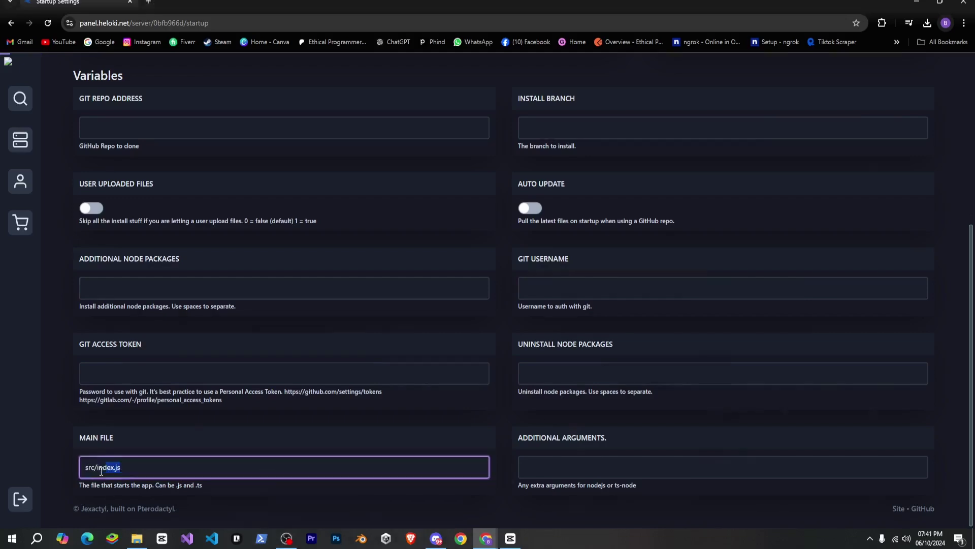
pyautogui.click(77, 470)
pyautogui.scroll(5, 62, 426)
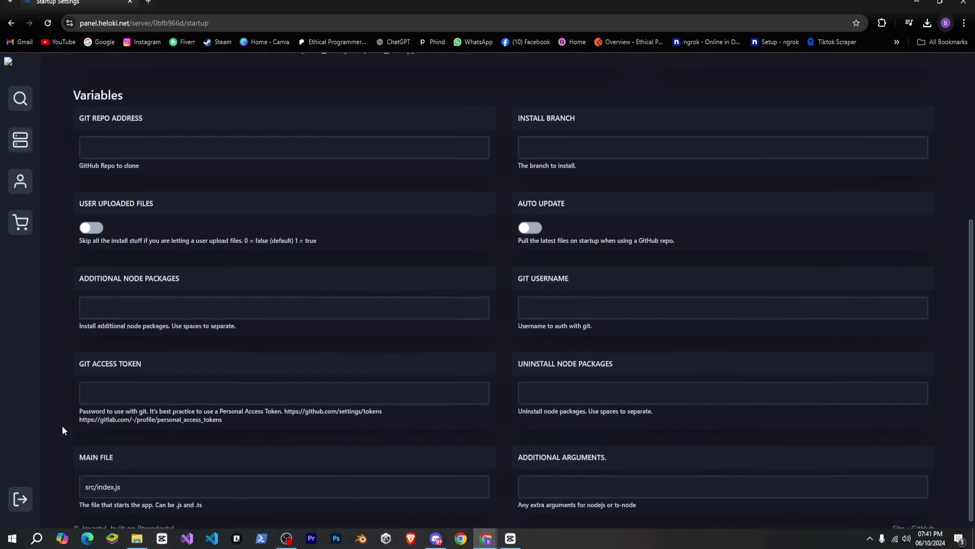
# Step: Start the server from the console and check the log for the bot's Discord login
pyautogui.click(66, 73)
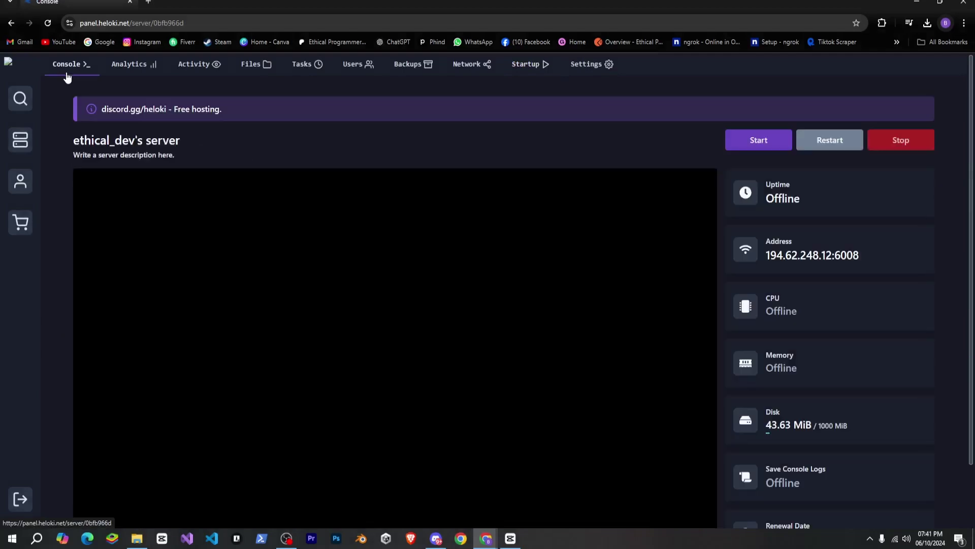
pyautogui.click(785, 147)
pyautogui.scroll(-1, 662, 272)
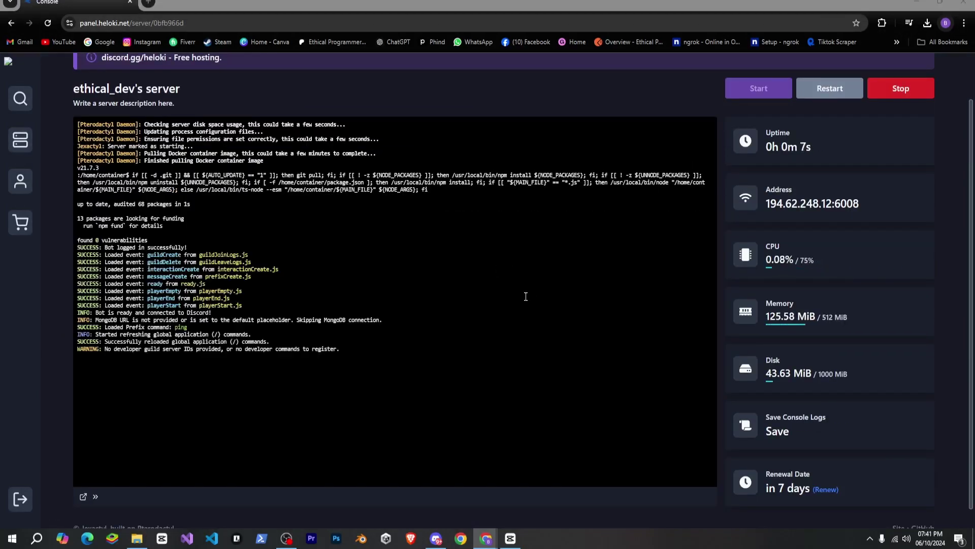
pyautogui.moveTo(354, 357); pyautogui.dragTo(111, 252)
pyautogui.click(111, 259)
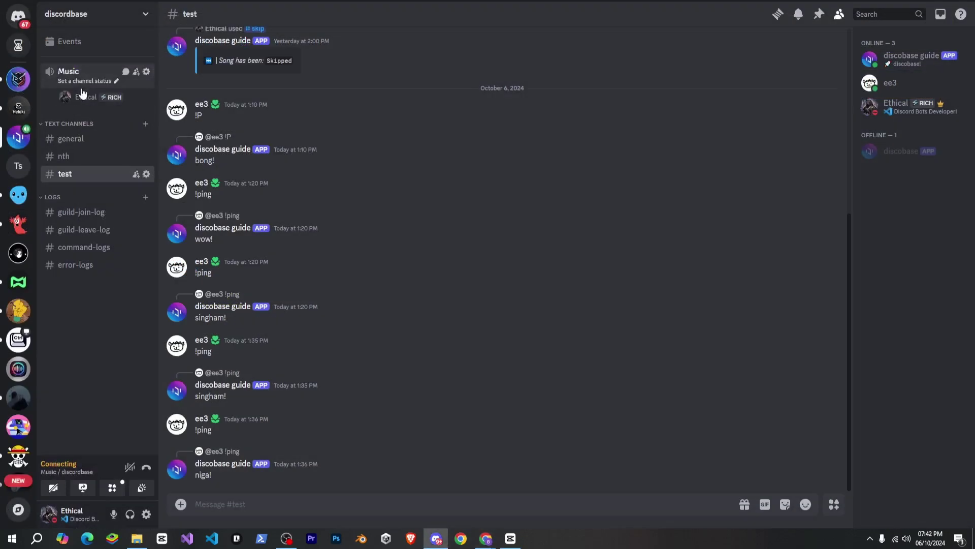
# Step: In the nth channel, run /play with the search 'no copyright' to play the NCS Top 50
pyautogui.click(81, 157)
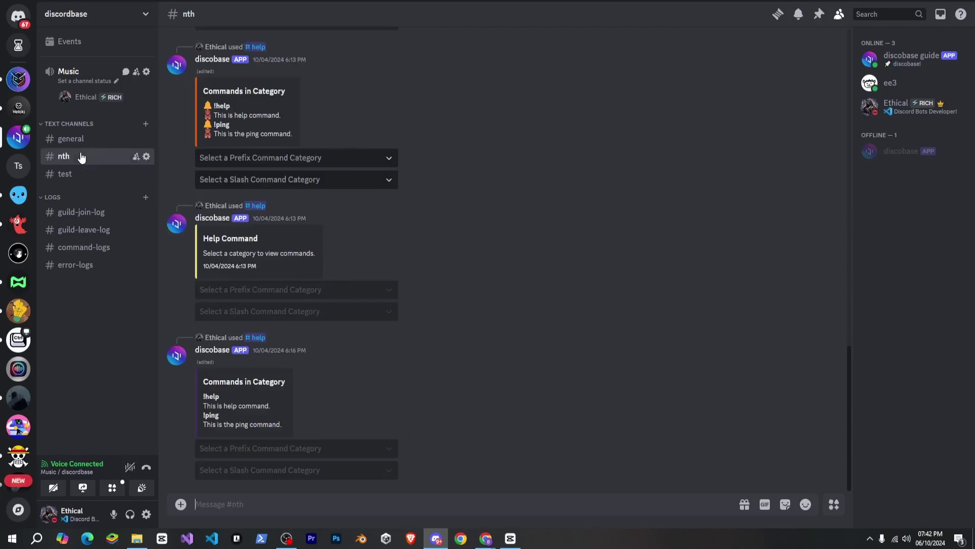
pyautogui.write('/play')
pyautogui.press('Return')
pyautogui.write('no copyright')
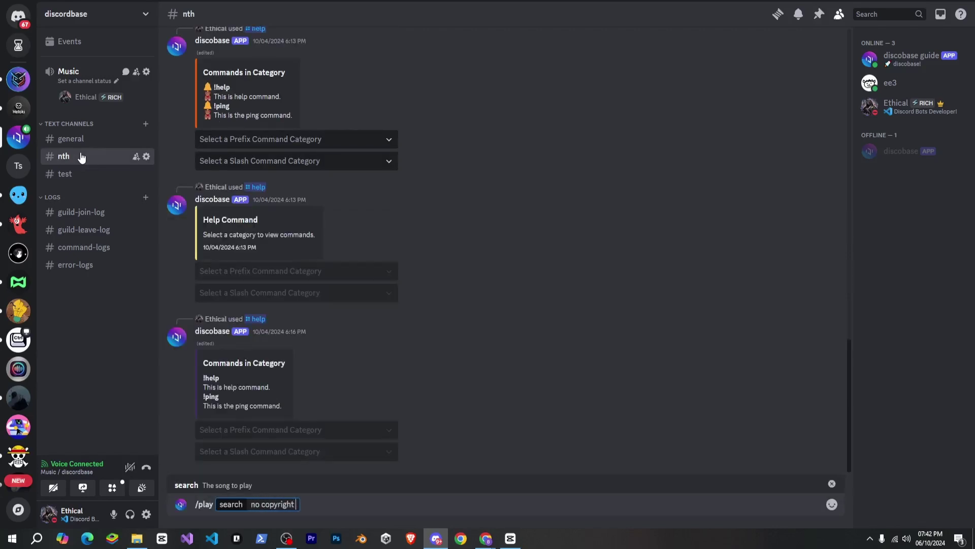
pyautogui.press('Return')
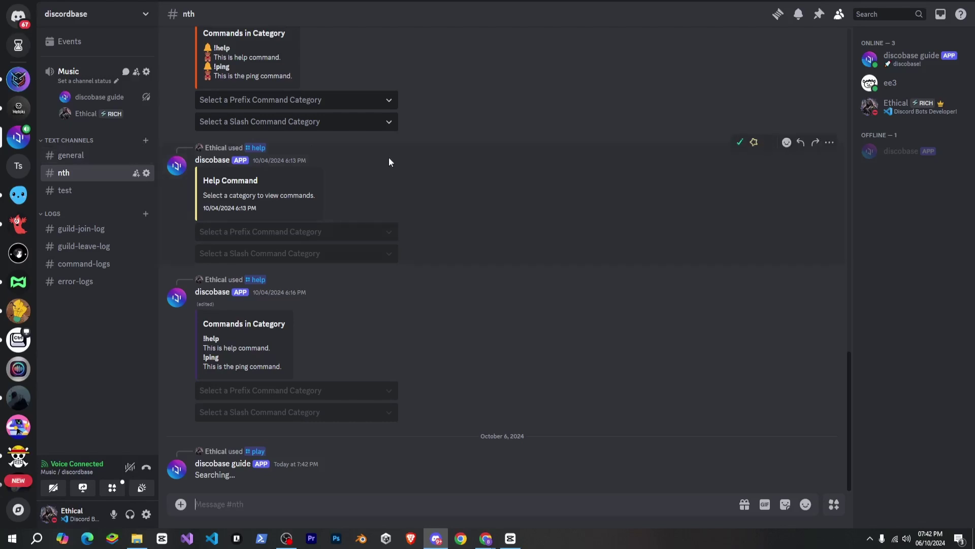
pyautogui.click(284, 500)
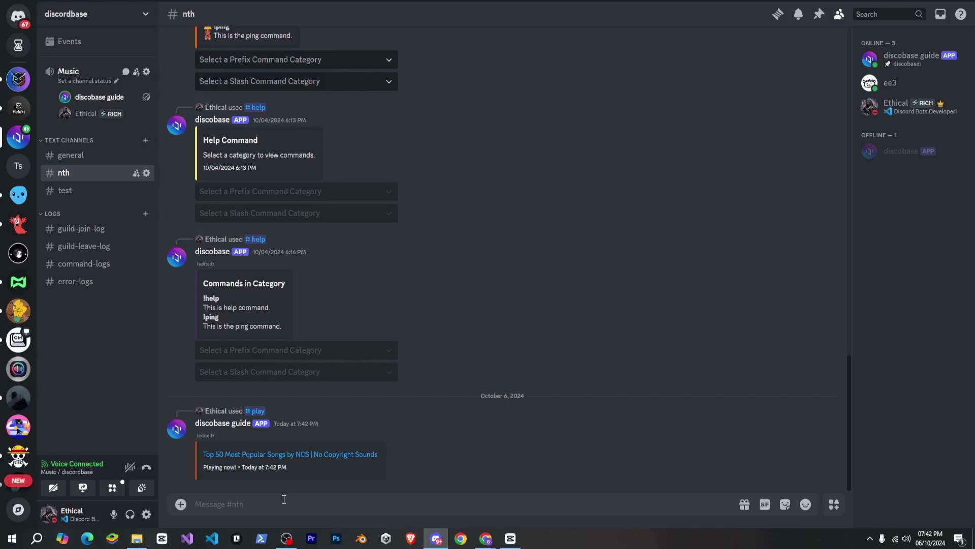